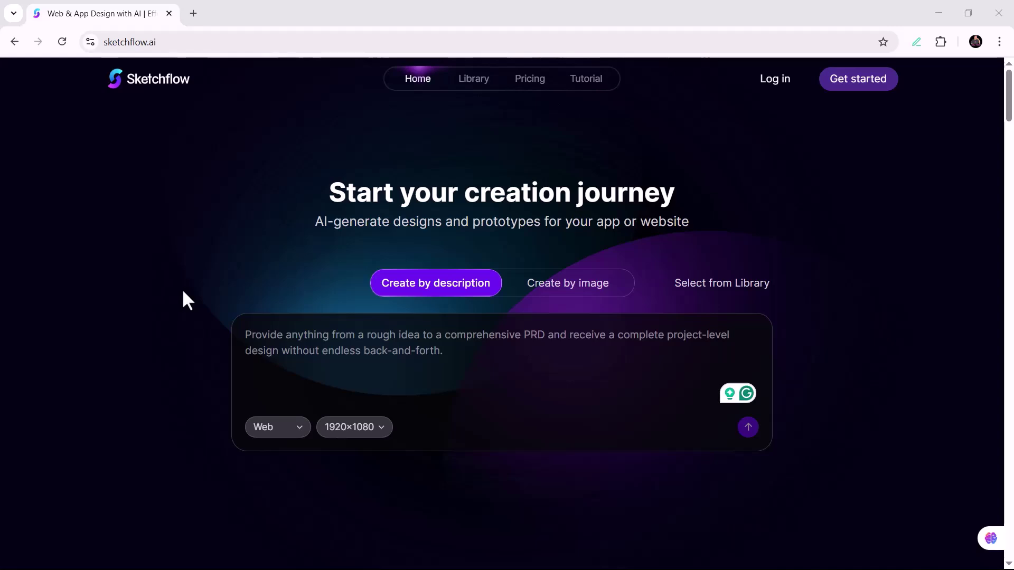
scroll(182, 289, "down", 6)
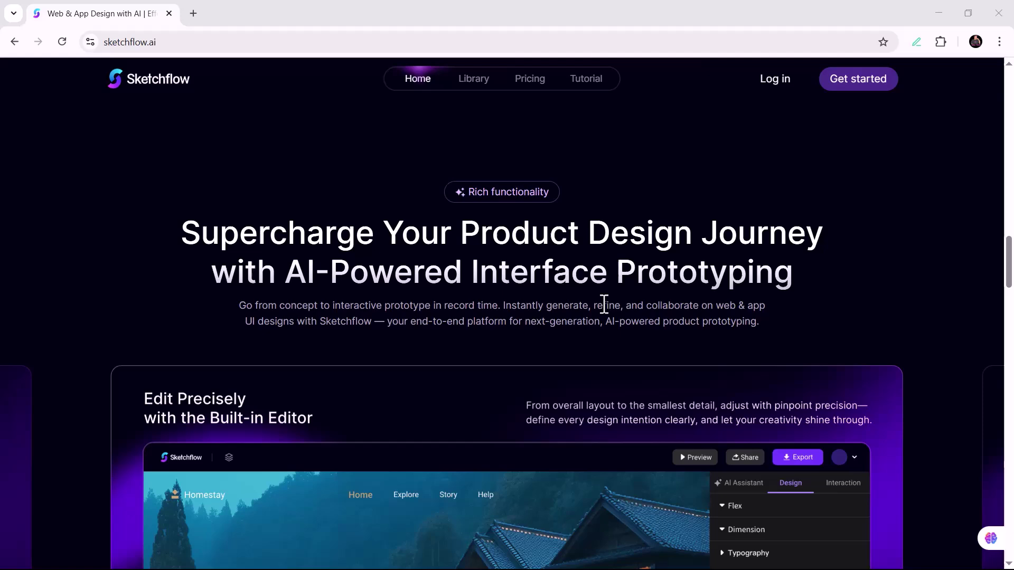
scroll(604, 305, "down", 4)
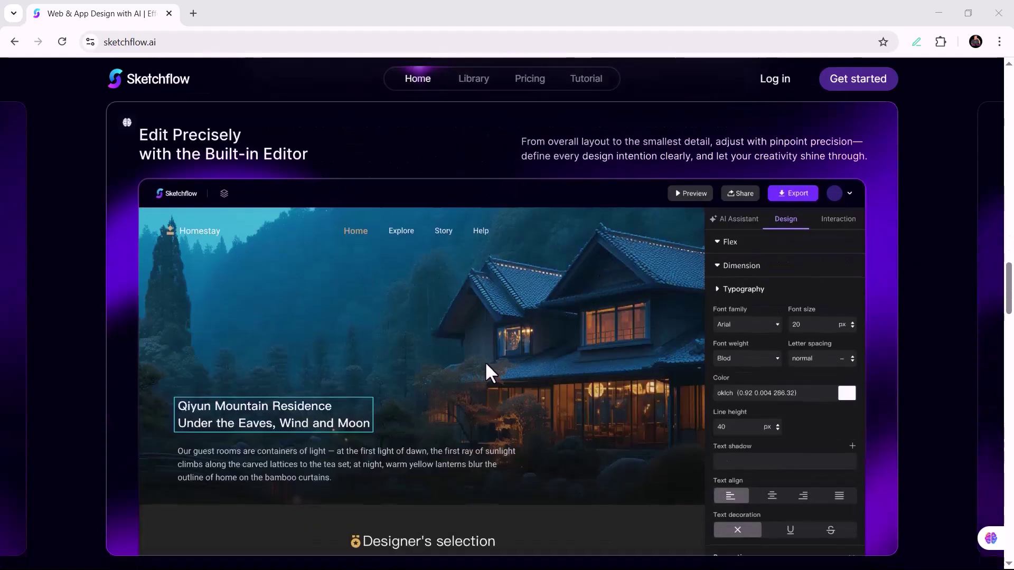
scroll(671, 408, "down", 6)
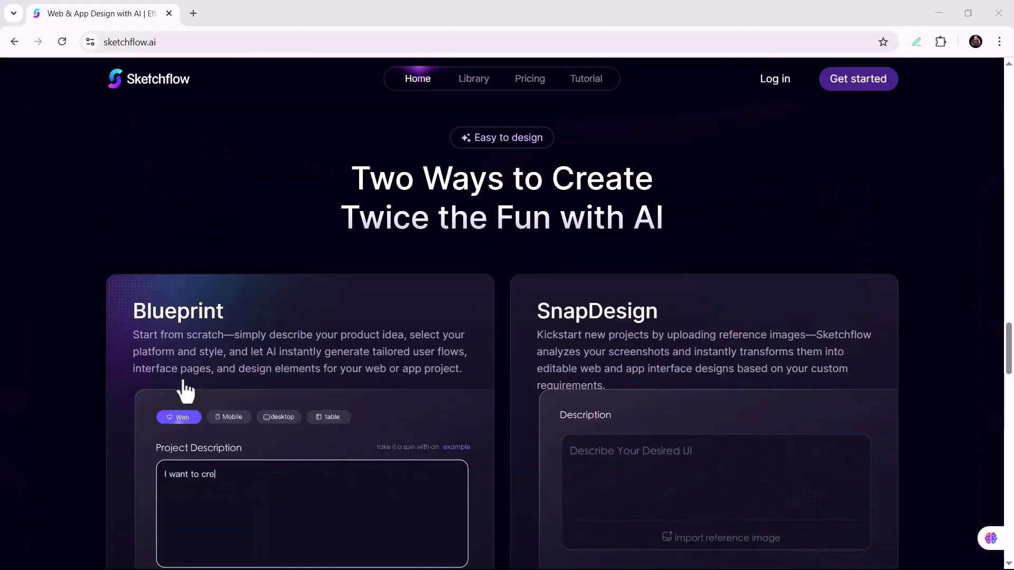
scroll(184, 371, "down", 2)
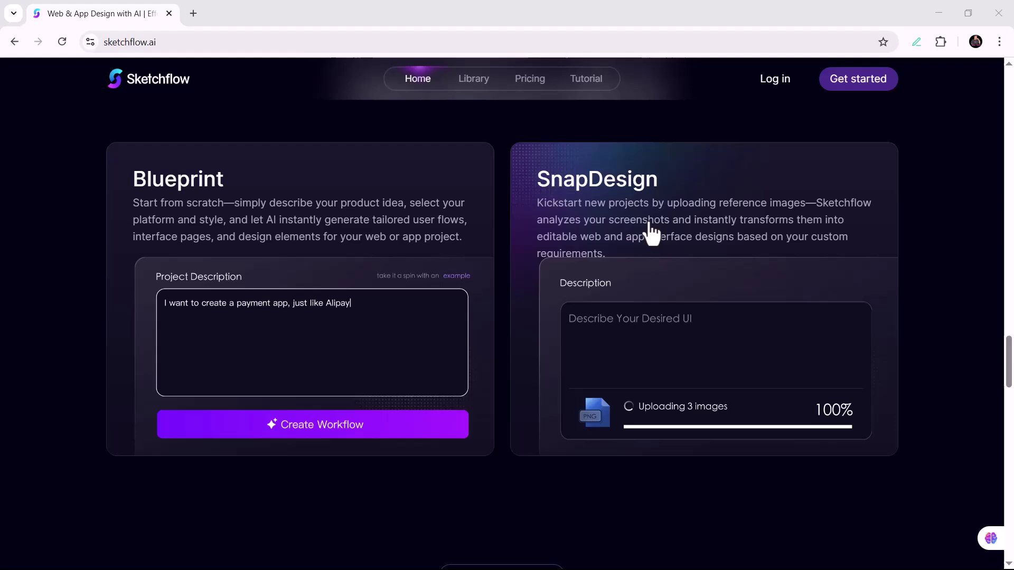
scroll(651, 232, "down", 6)
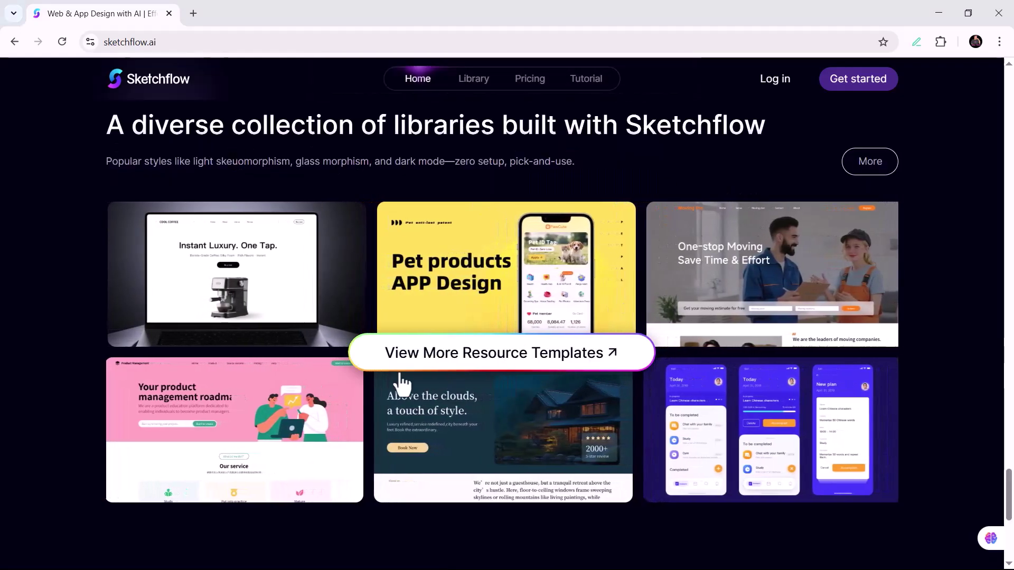
Load sketchflow.ai in a fresh browser tab.
key("ctrl+t")
left_click(209, 43)
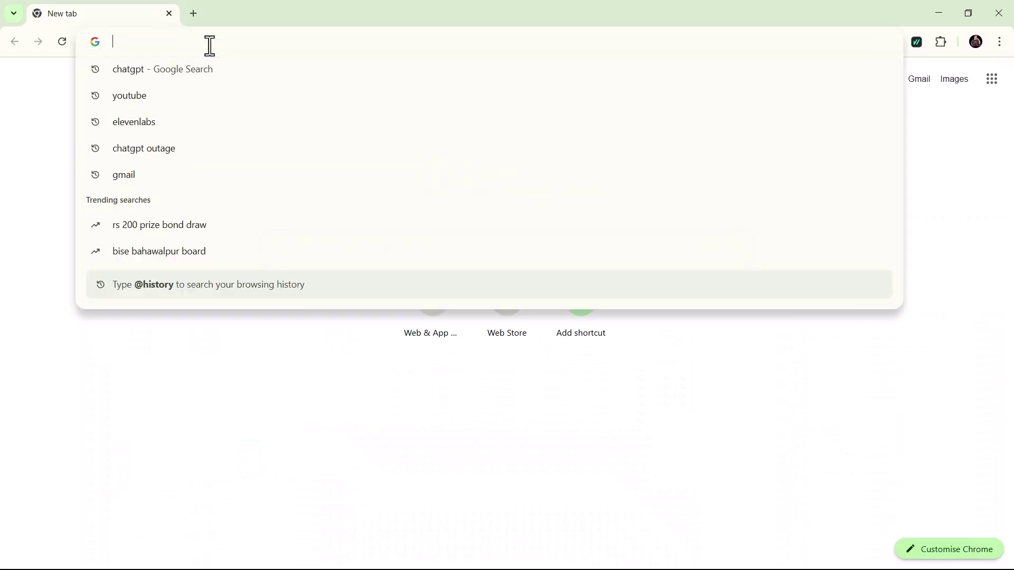
type("ske")
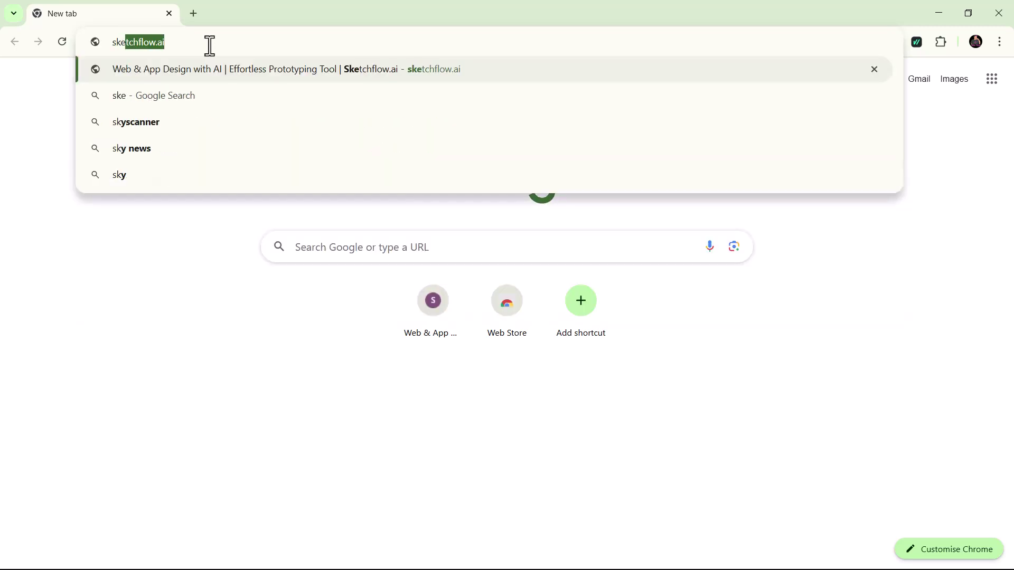
type("tchflow.ai")
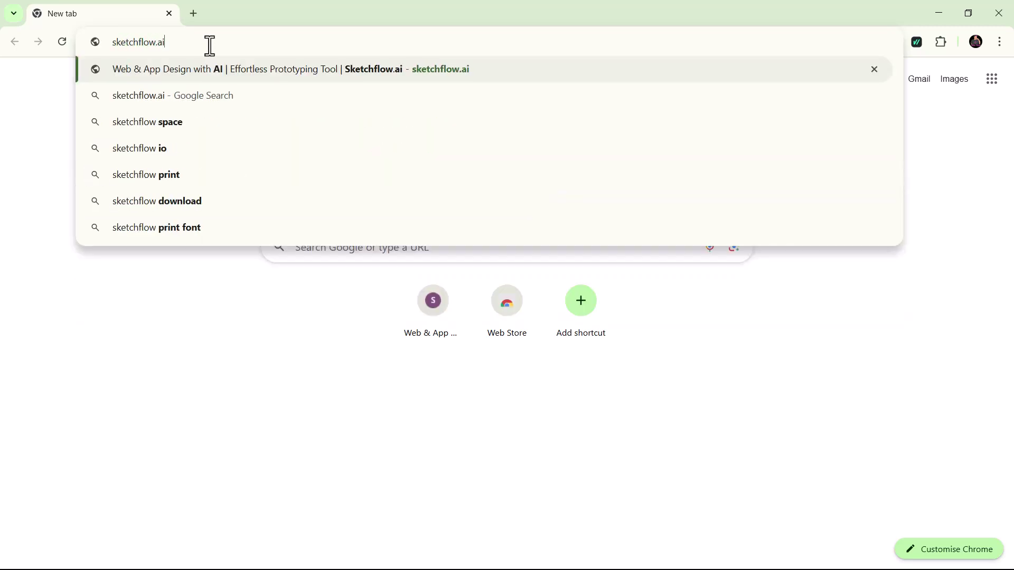
key("Return")
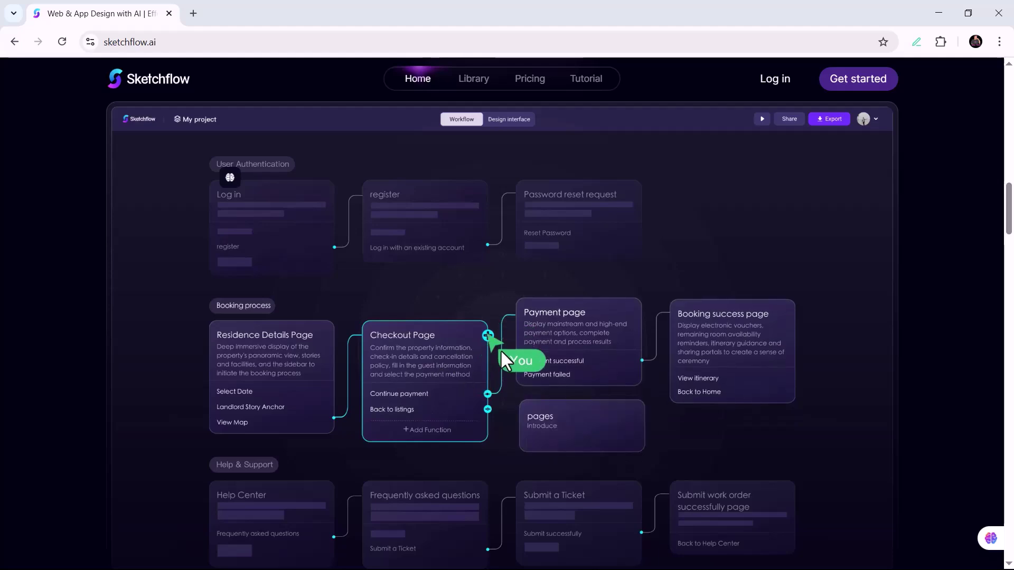
scroll(582, 351, "down", 2)
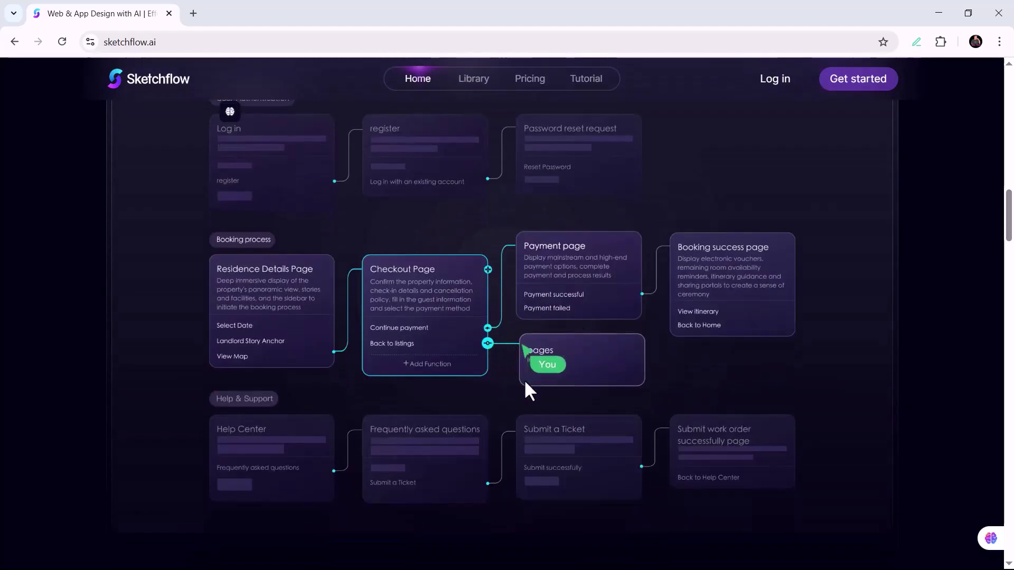
scroll(499, 396, "down", 2)
scroll(513, 414, "down", 5)
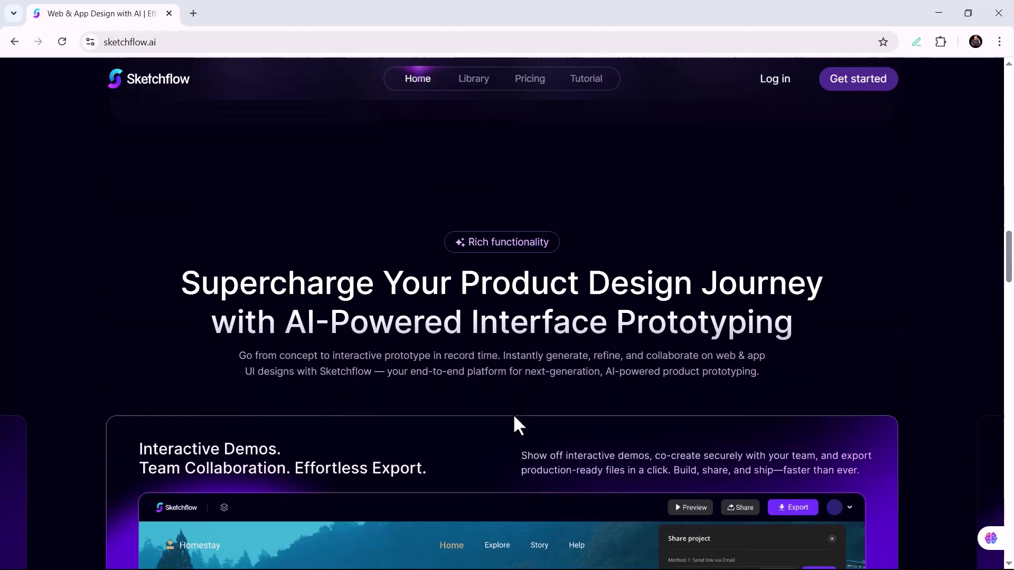
scroll(513, 414, "down", 3)
scroll(513, 413, "down", 3)
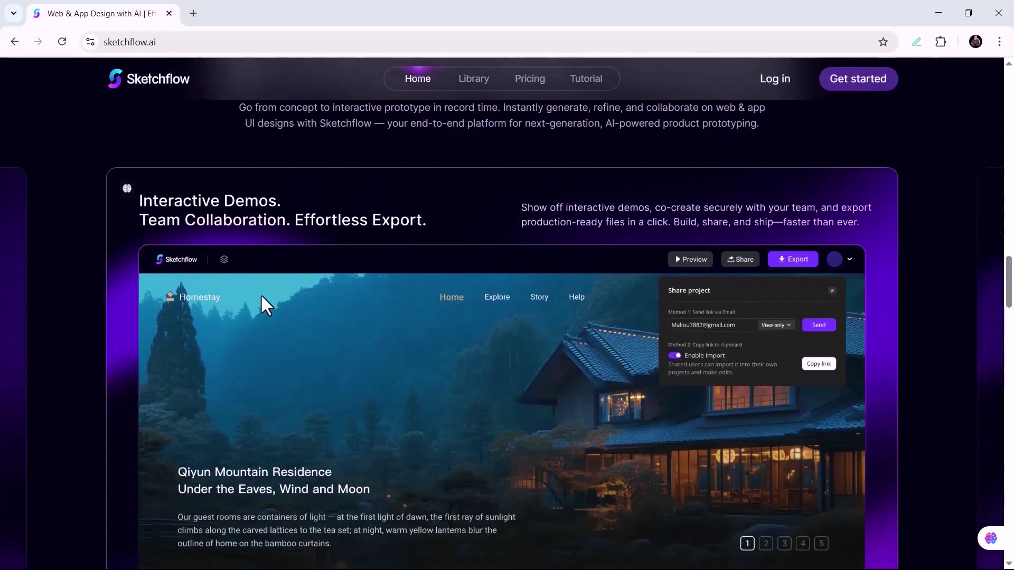
scroll(278, 296, "down", 2)
scroll(283, 298, "down", 3)
scroll(283, 297, "down", 2)
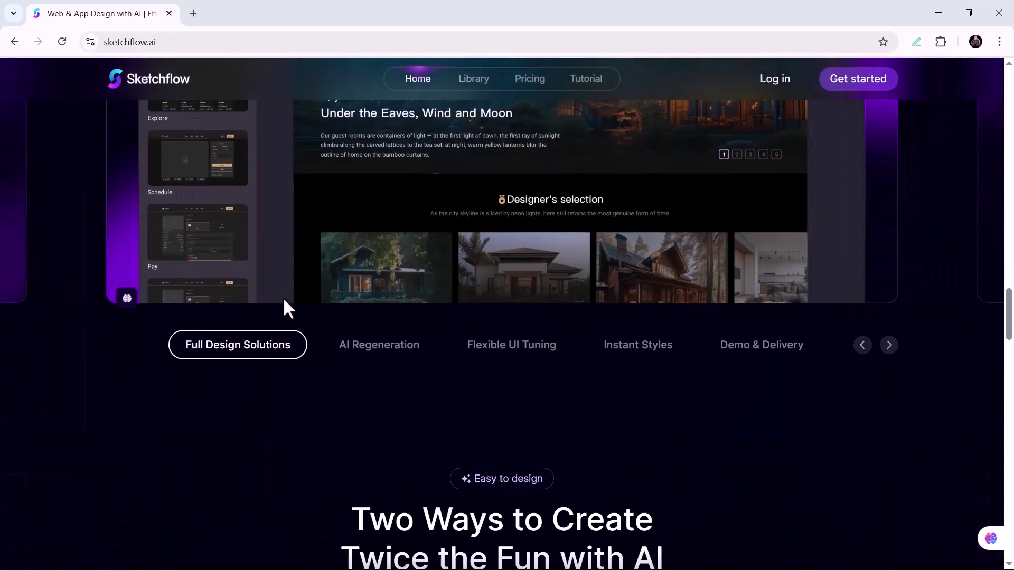
scroll(282, 298, "down", 4)
scroll(283, 297, "down", 1)
scroll(281, 297, "down", 2)
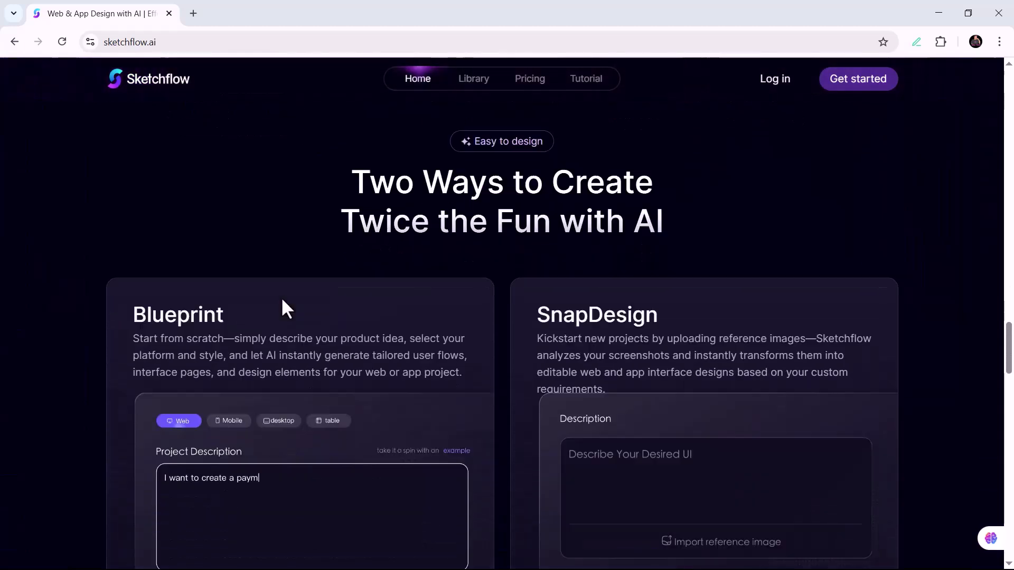
scroll(280, 297, "down", 1)
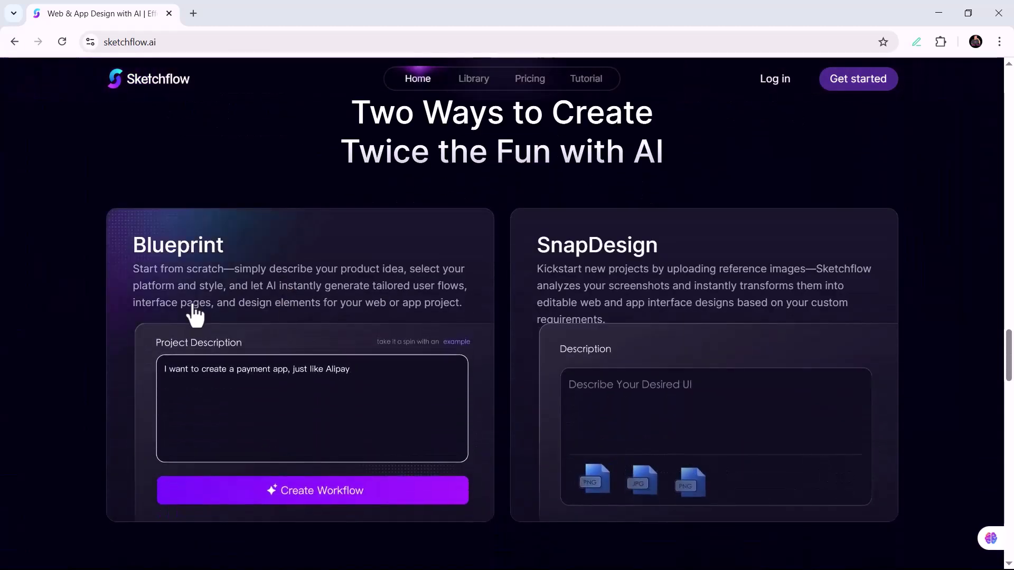
scroll(196, 315, "down", 1)
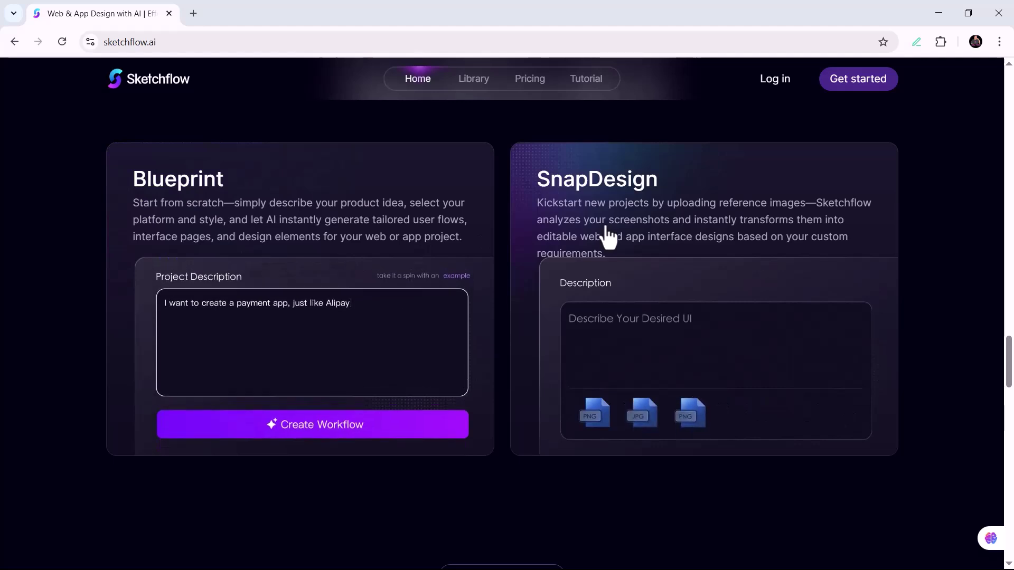
scroll(386, 304, "down", 3)
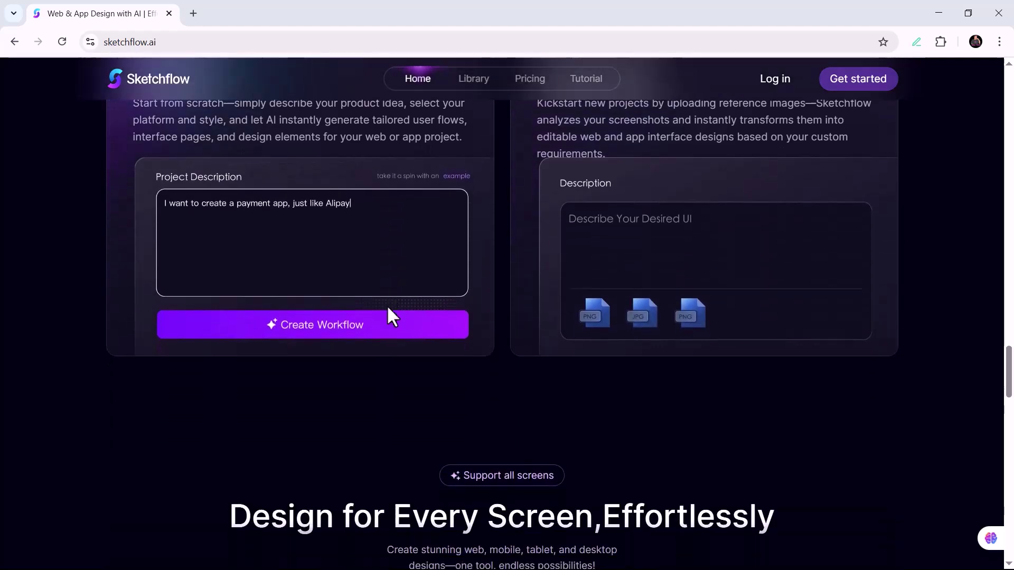
scroll(386, 305, "down", 3)
scroll(387, 305, "down", 3)
scroll(385, 305, "down", 2)
scroll(385, 305, "down", 2)
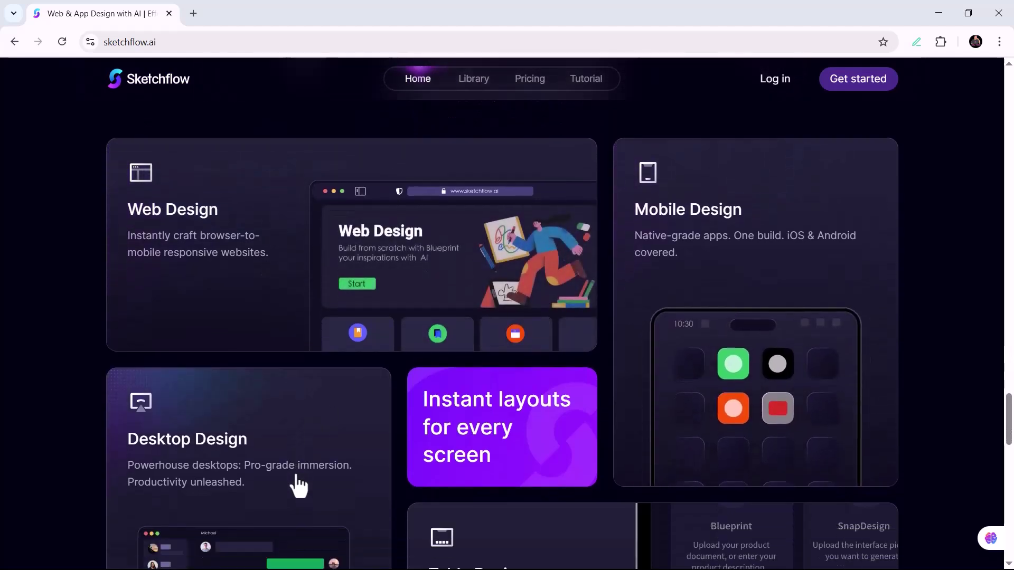
scroll(301, 476, "down", 3)
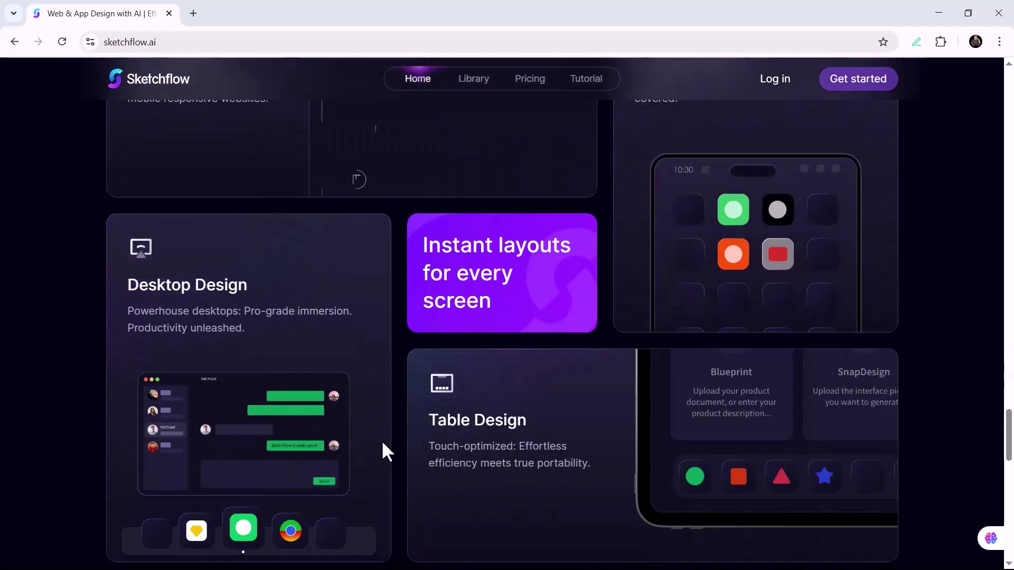
scroll(440, 443, "down", 6)
scroll(437, 452, "down", 2)
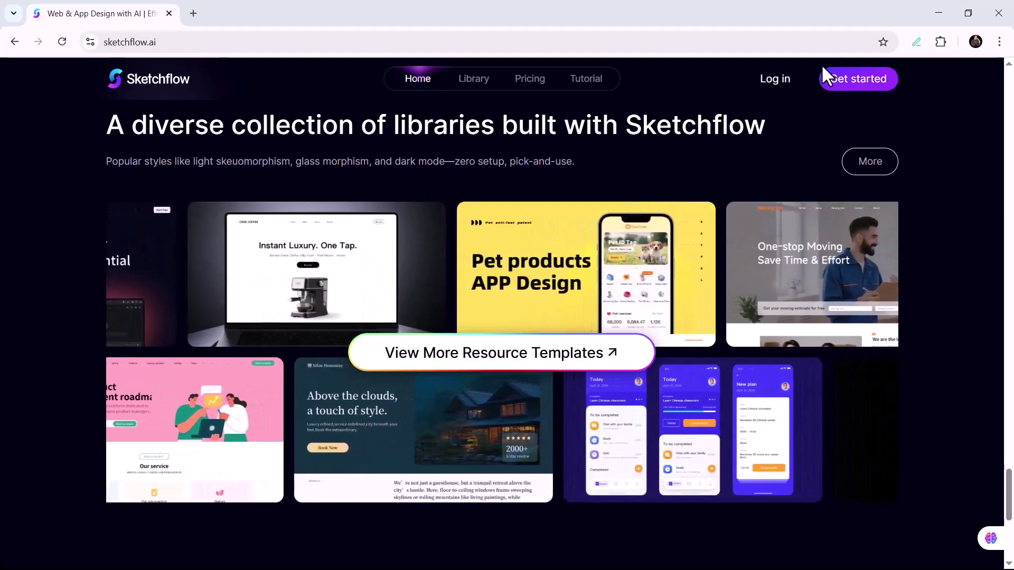
Log in to Sketchflow with the Google quick-login option.
left_click(775, 79)
scroll(497, 409, "down", 2)
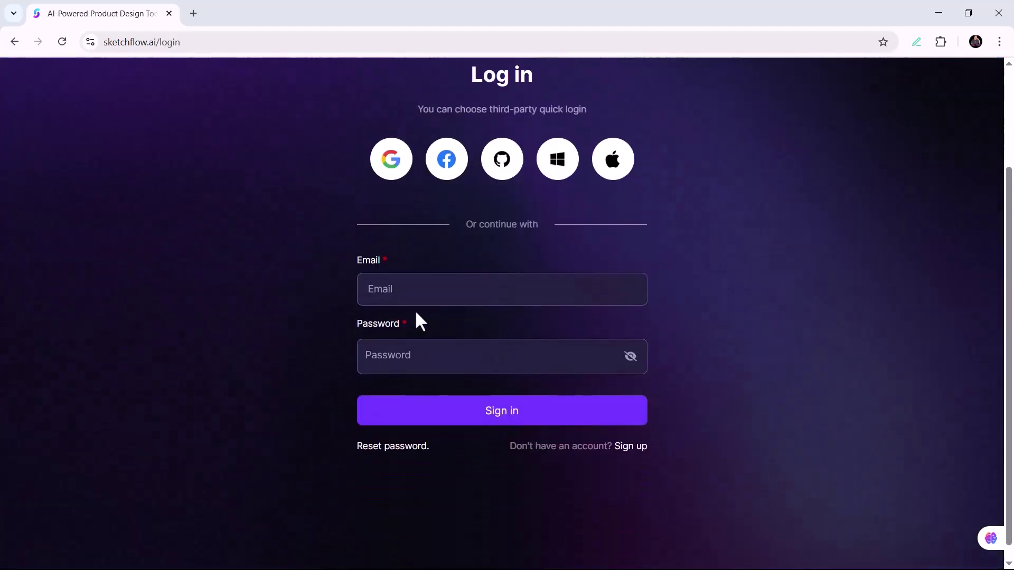
left_click(390, 159)
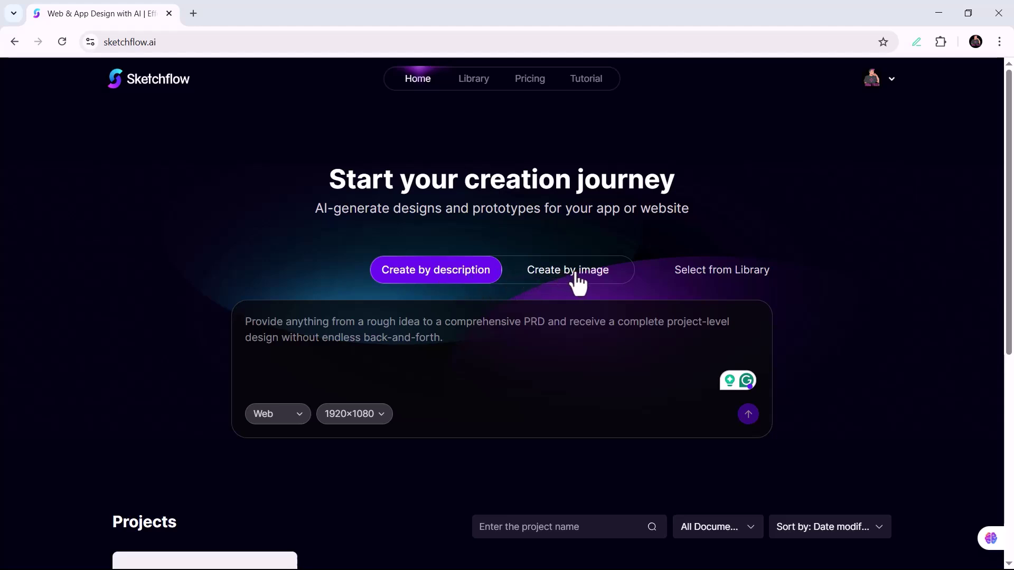
left_click(712, 274)
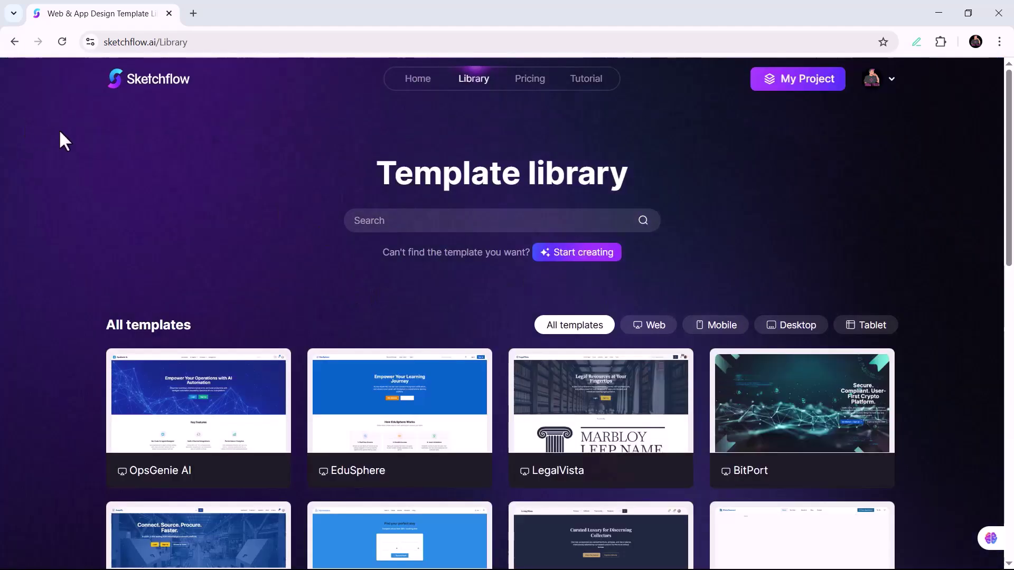
left_click(418, 78)
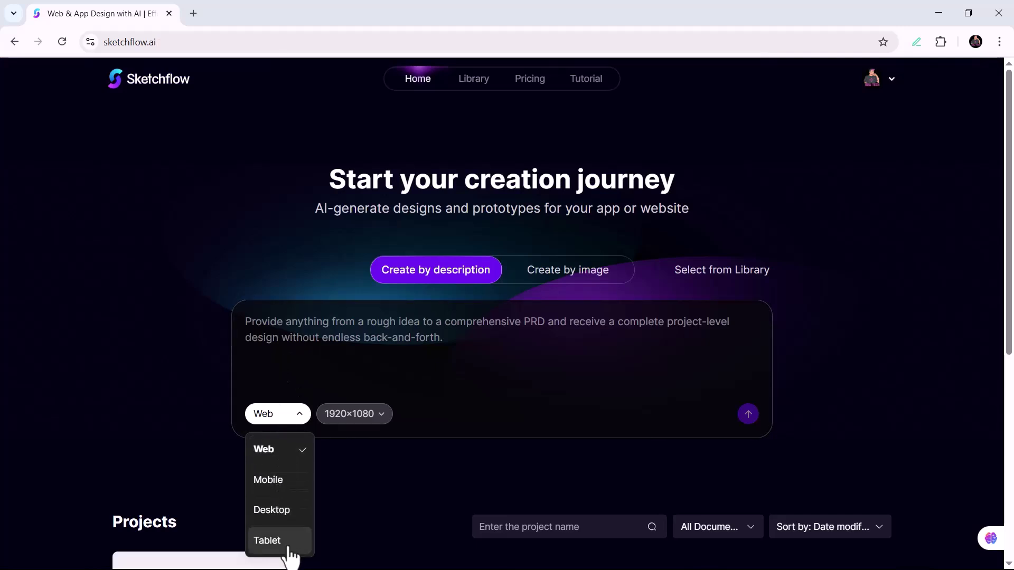
left_click(291, 350)
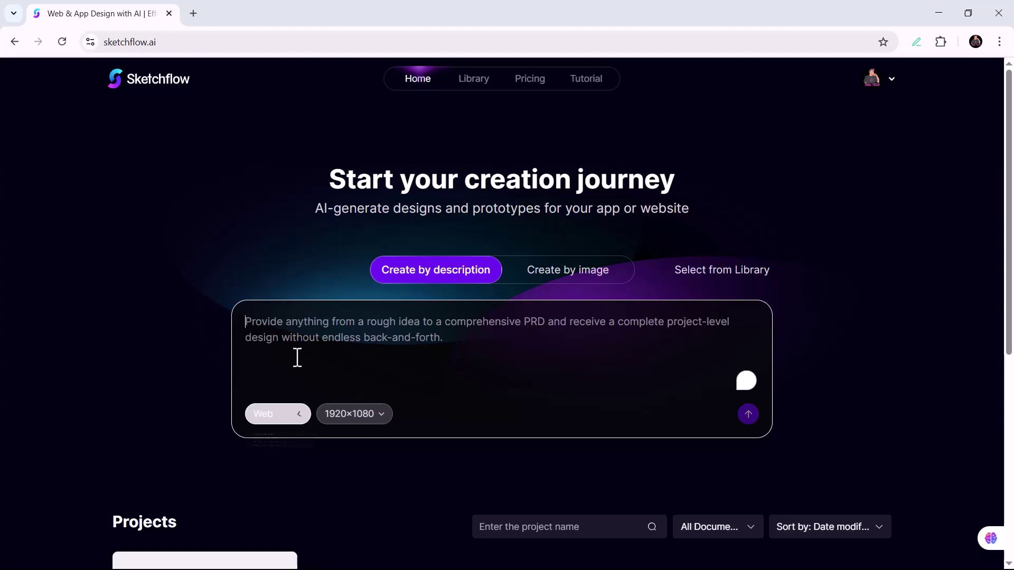
left_click(380, 414)
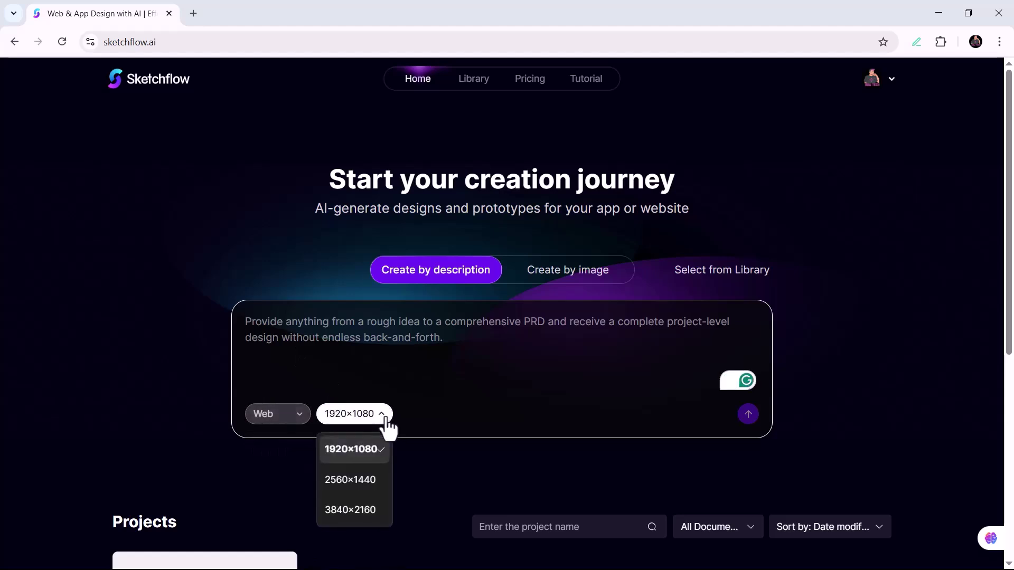
left_click(321, 352)
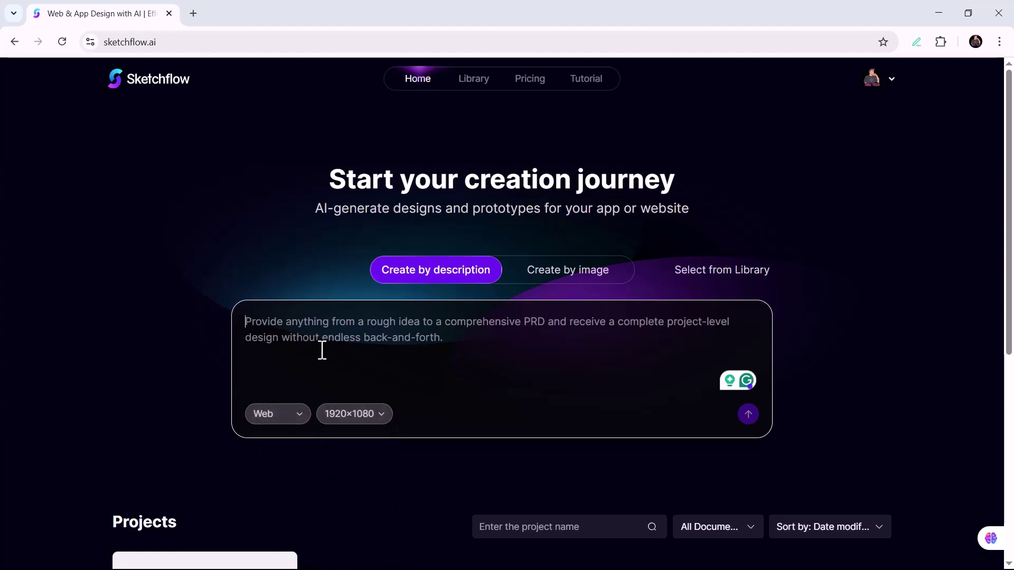
Paste the multi-paragraph GhoriSports sportswear web app description into the prompt box.
key("ctrl+v")
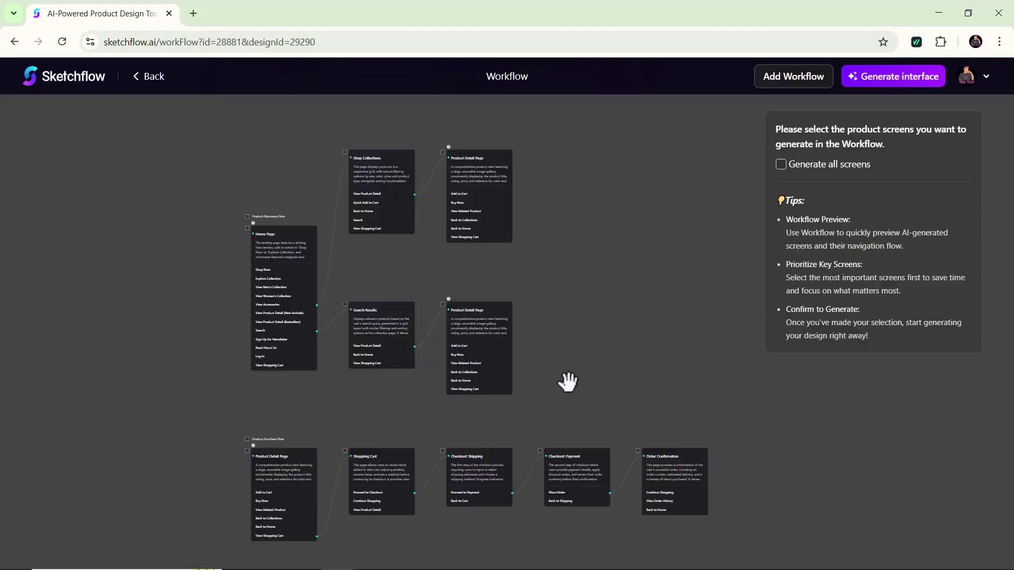
left_click_drag(566, 380, 600, 395)
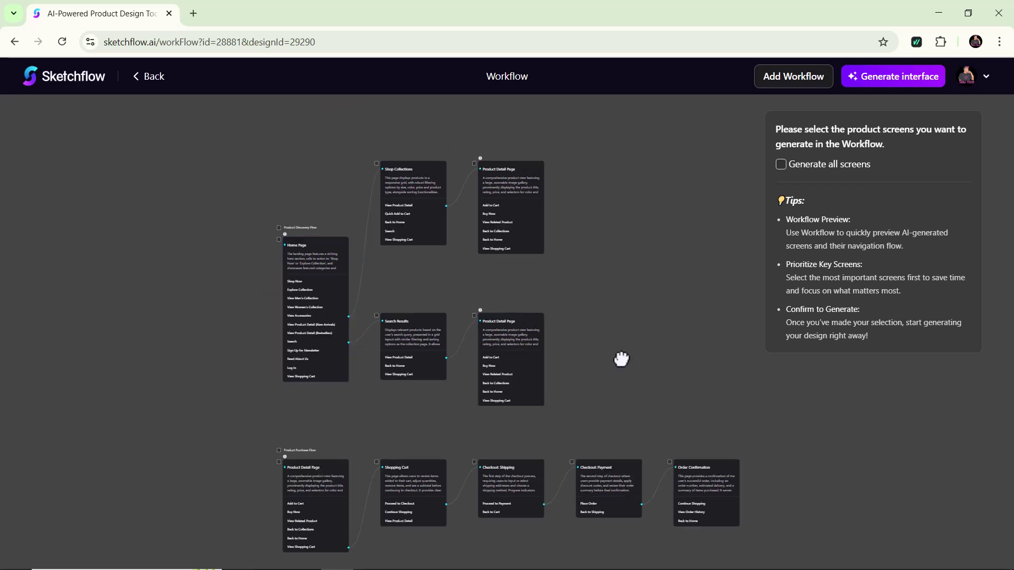
left_click_drag(617, 362, 622, 216)
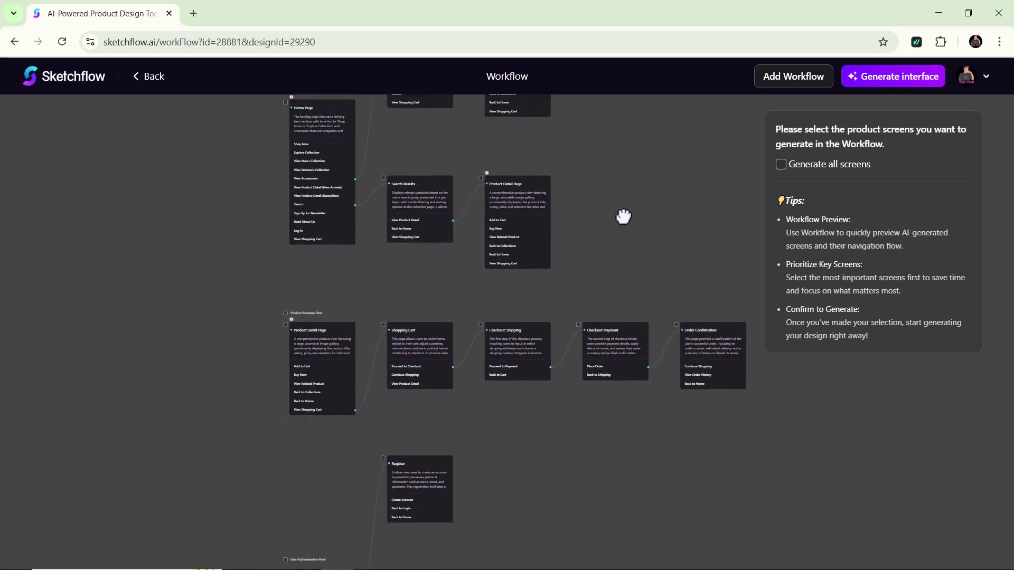
left_click_drag(618, 420, 626, 231)
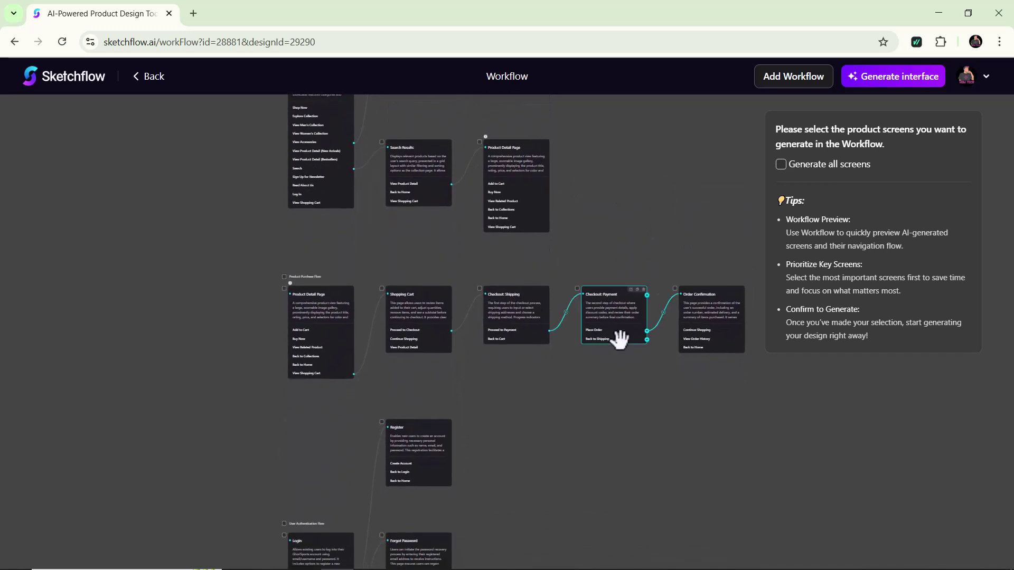
left_click_drag(618, 431, 612, 289)
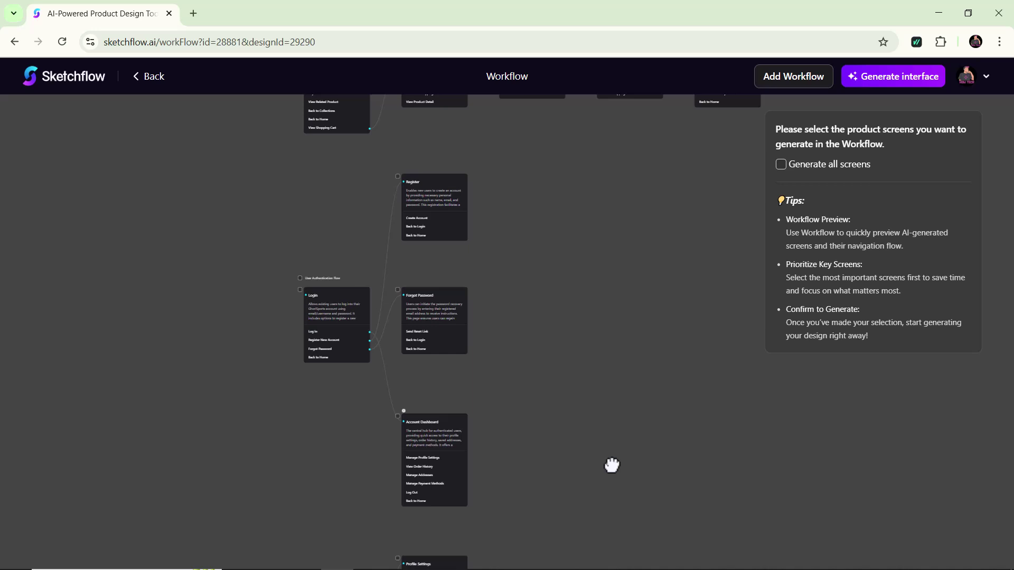
left_click_drag(599, 503, 598, 313)
left_click_drag(585, 423, 580, 261)
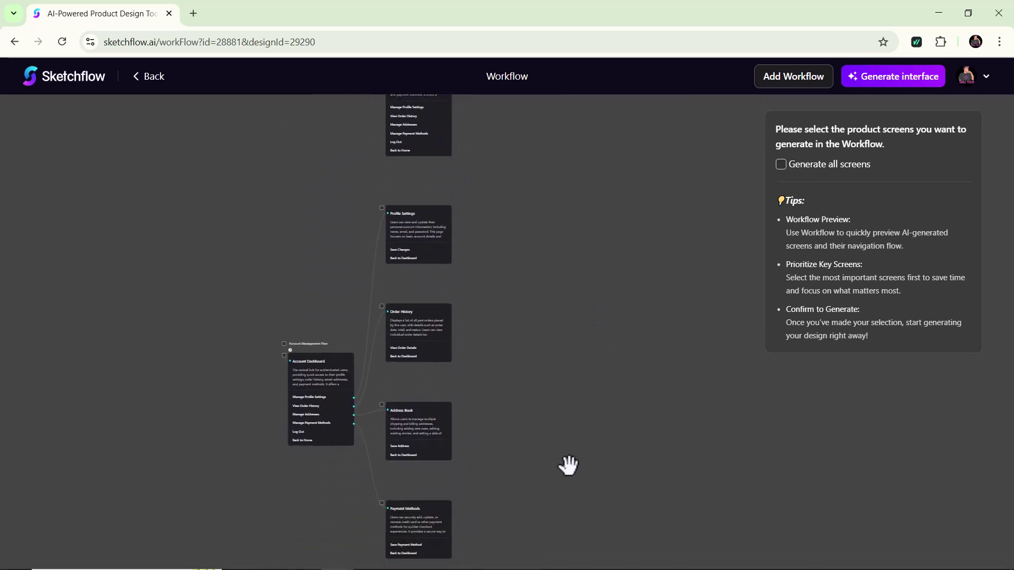
mouse_move(569, 466)
left_mouse_down()
mouse_move(595, 326)
mouse_move(586, 291)
left_mouse_up()
left_click_drag(579, 508, 581, 380)
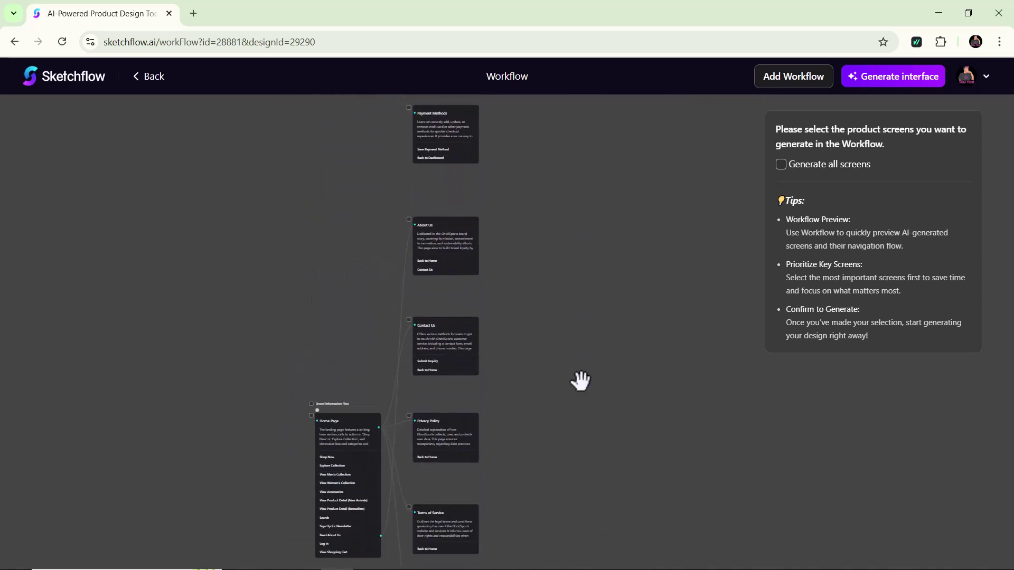
left_click_drag(581, 547, 597, 363)
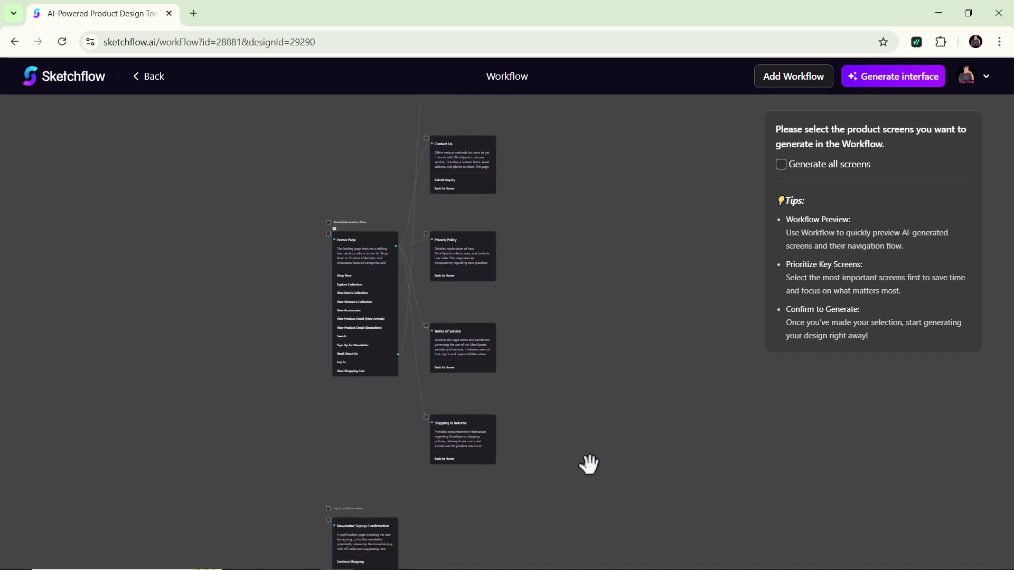
mouse_move(590, 464)
left_mouse_down()
mouse_move(599, 203)
mouse_move(602, 450)
mouse_move(601, 199)
mouse_move(587, 564)
left_mouse_up()
scroll(603, 423, "down", 2)
left_click_drag(630, 144, 599, 552)
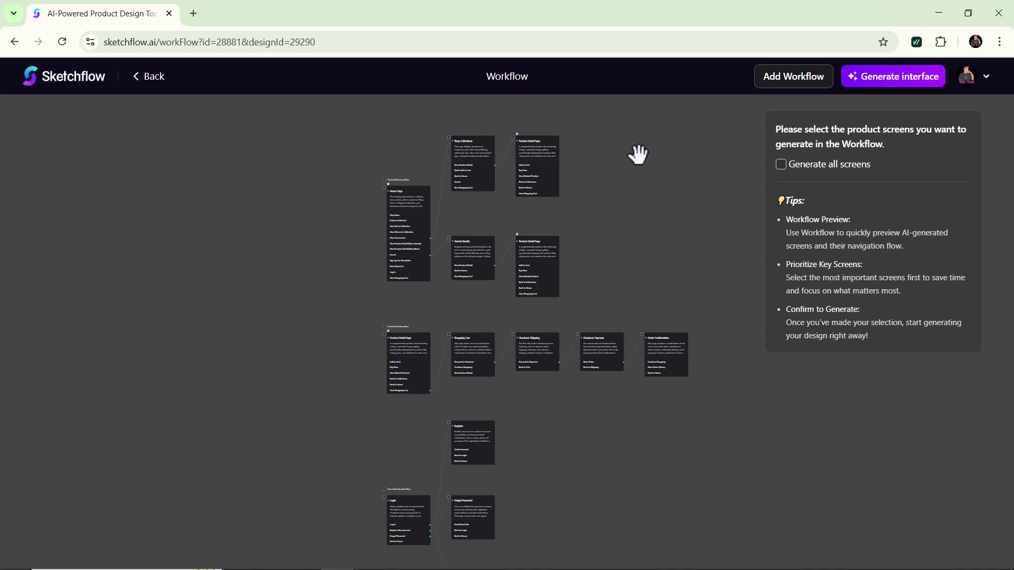
mouse_move(638, 155)
left_mouse_down()
mouse_move(599, 267)
mouse_move(575, 285)
left_mouse_up()
scroll(575, 285, "up", 5)
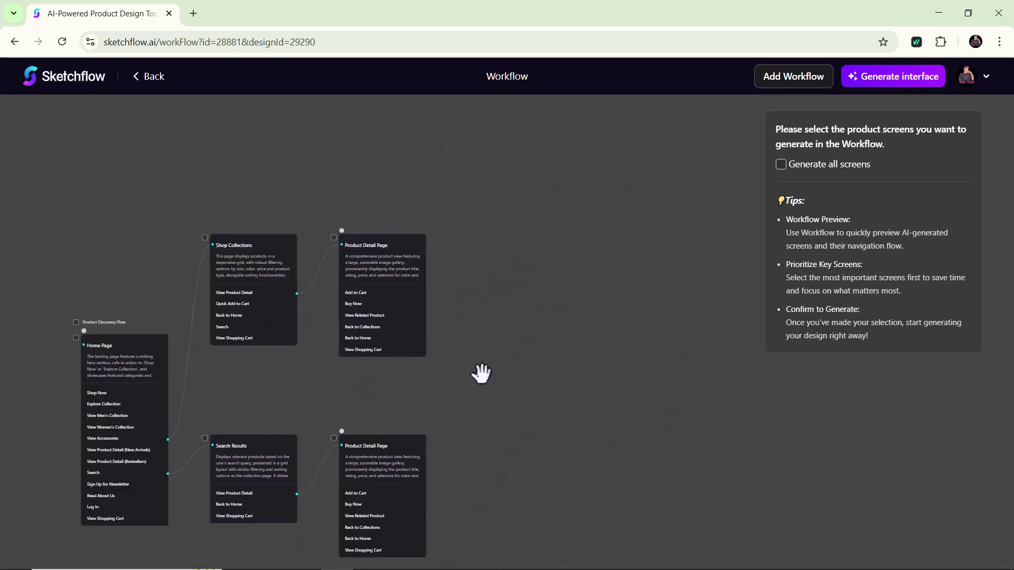
left_click_drag(481, 375, 619, 366)
scroll(620, 367, "up", 5)
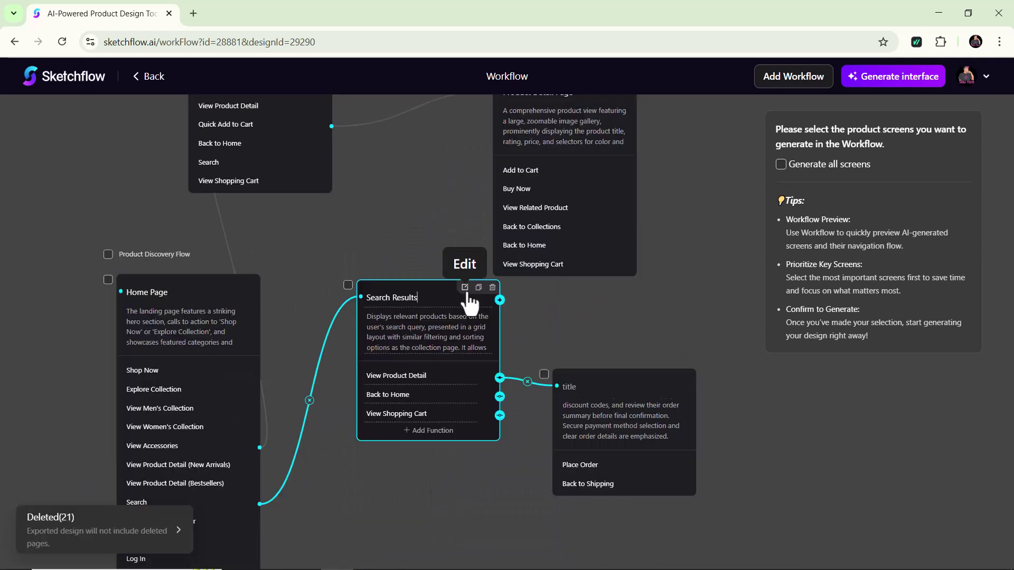
Retitle the Search Results page to HOME and replace its description.
left_click(423, 298)
key("ctrl+a")
type("H")
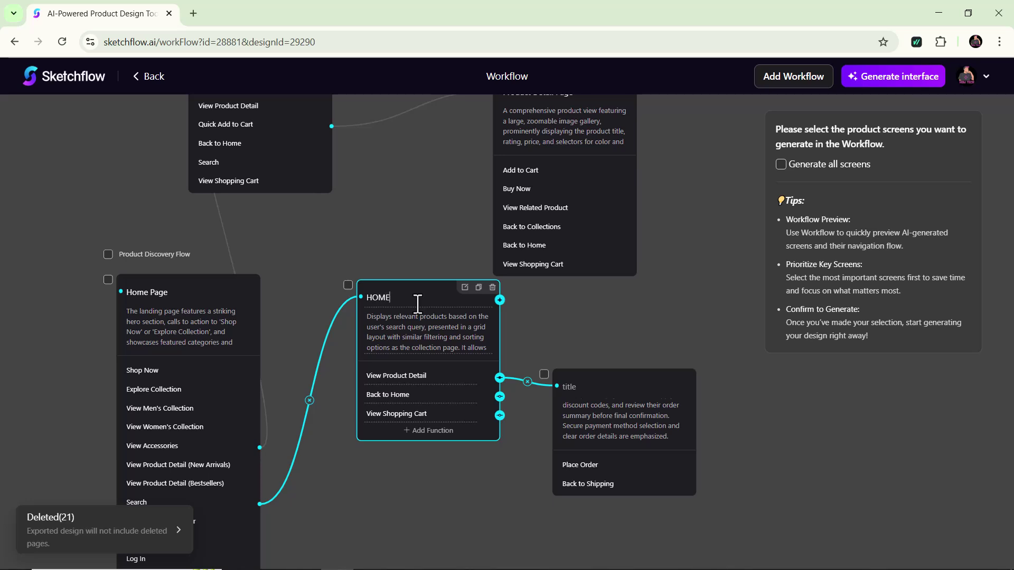
left_click(372, 319)
key("ctrl+a")
type("A")
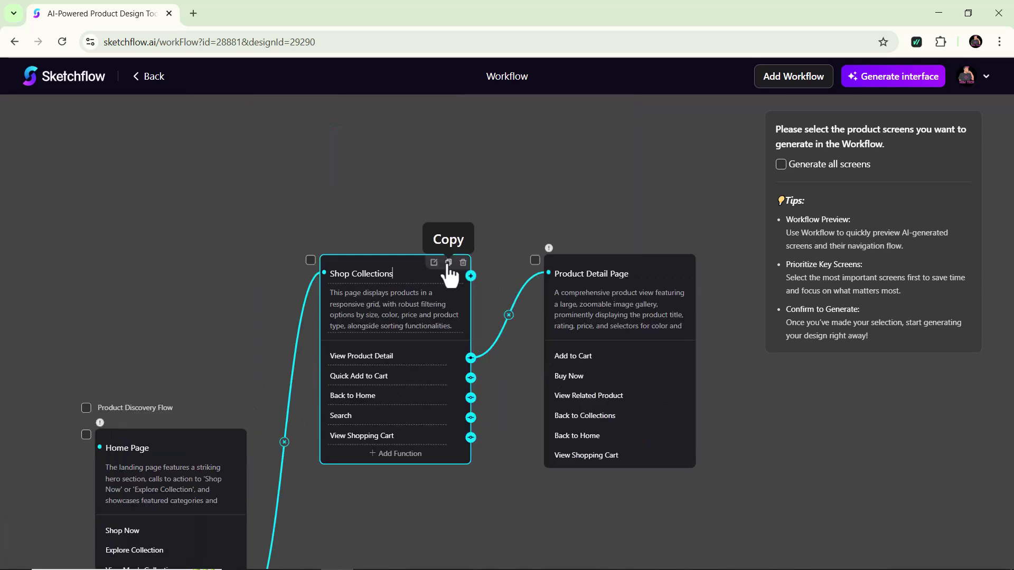
Duplicate the Shop Collections page and delete unwanted pages from the workflow.
left_click(448, 263)
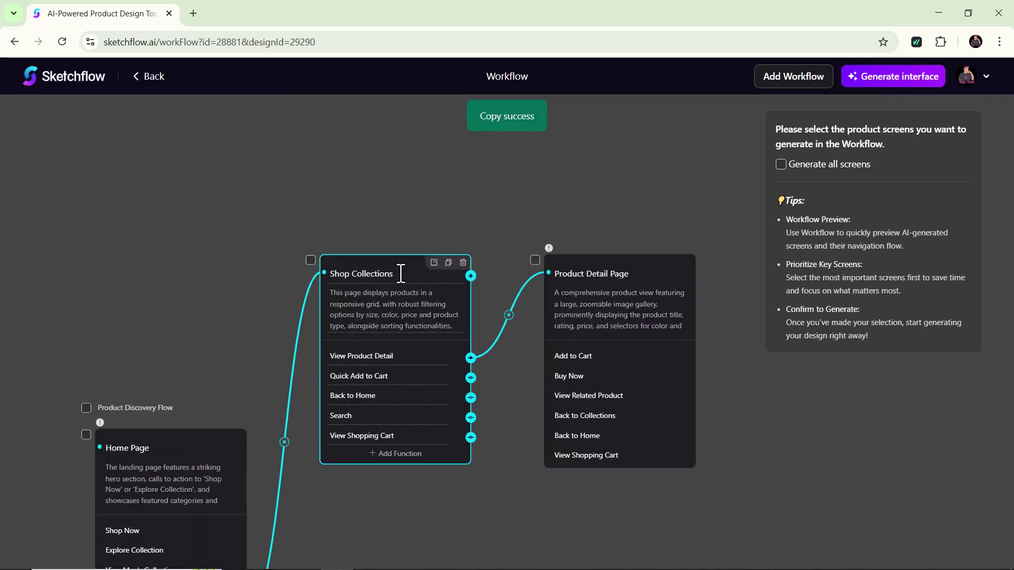
right_click(444, 220)
left_click(484, 341)
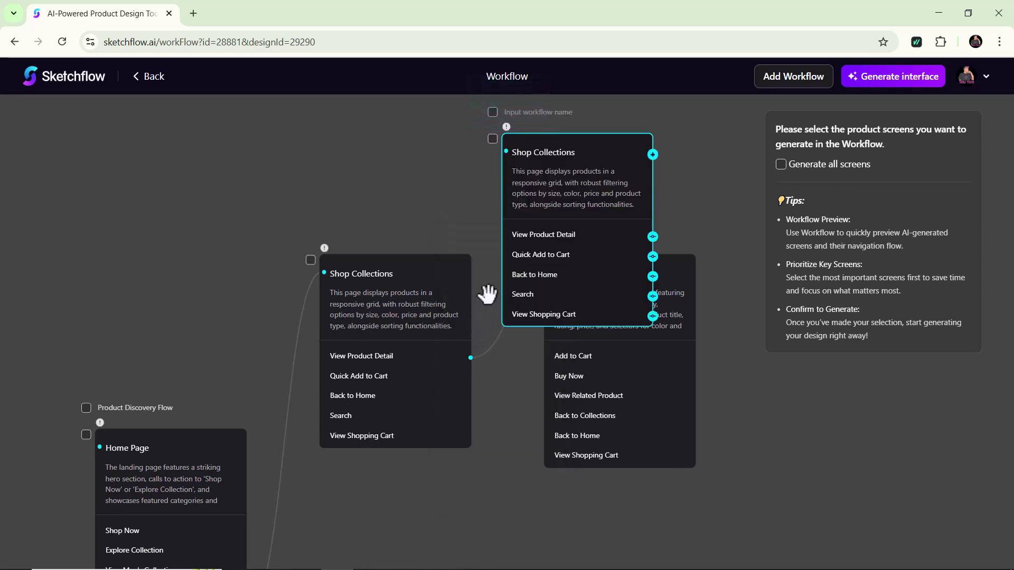
key("Delete")
left_click(448, 372)
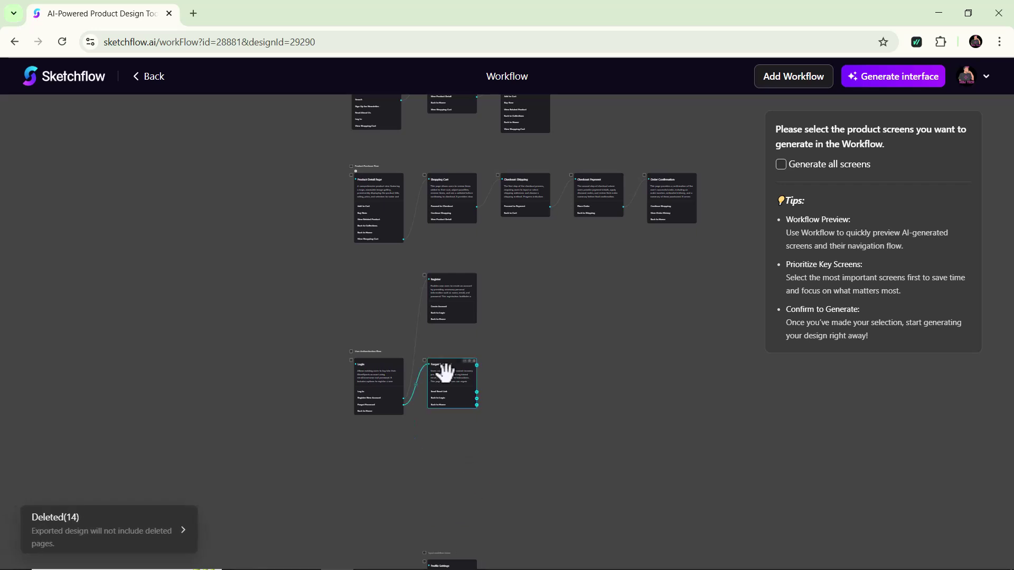
key("Delete")
left_click(366, 389)
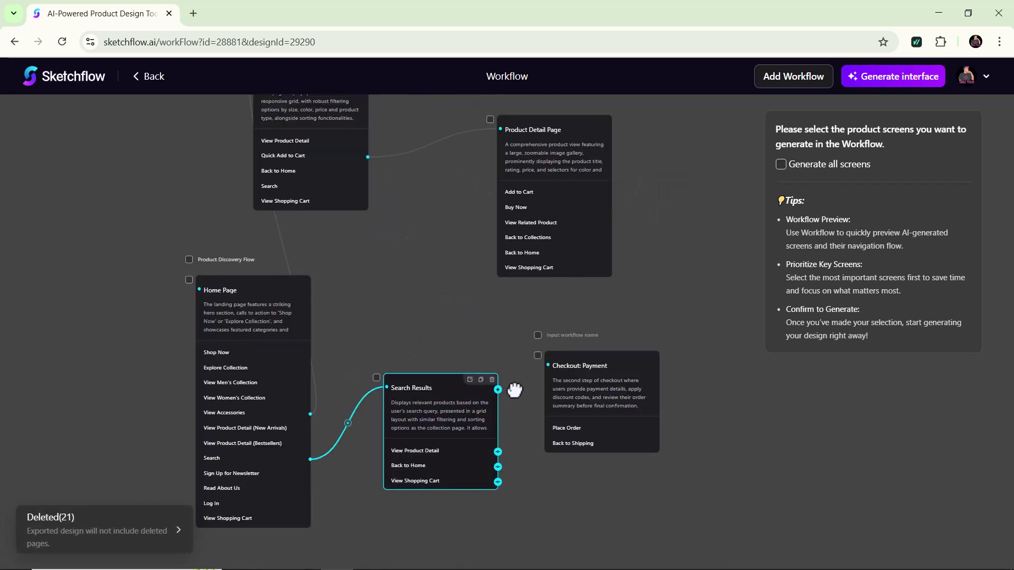
Link View Product Detail to Checkout: Payment and remove the Home Page–HOME link.
left_click_drag(480, 387, 491, 371)
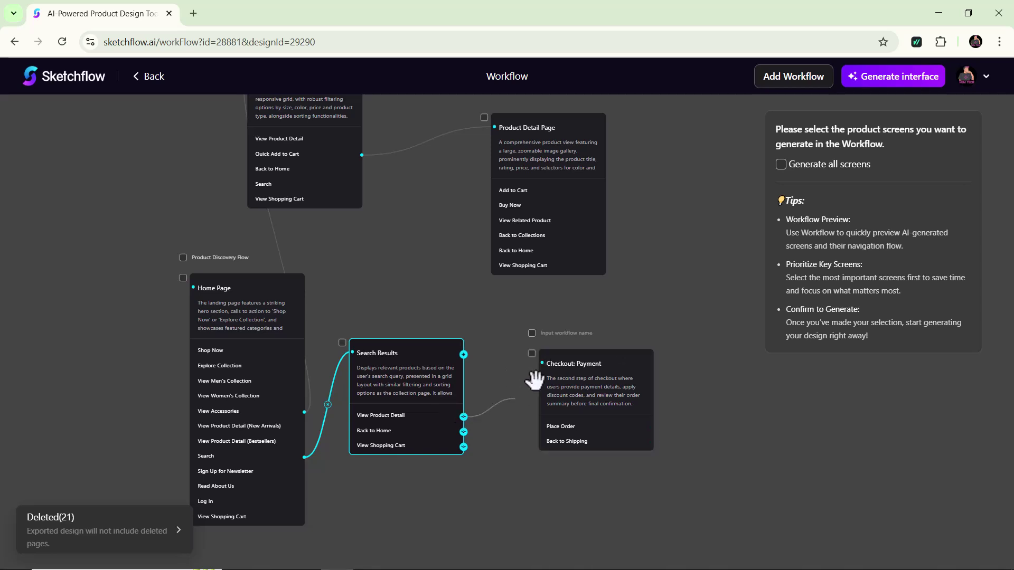
left_click_drag(464, 416, 555, 369)
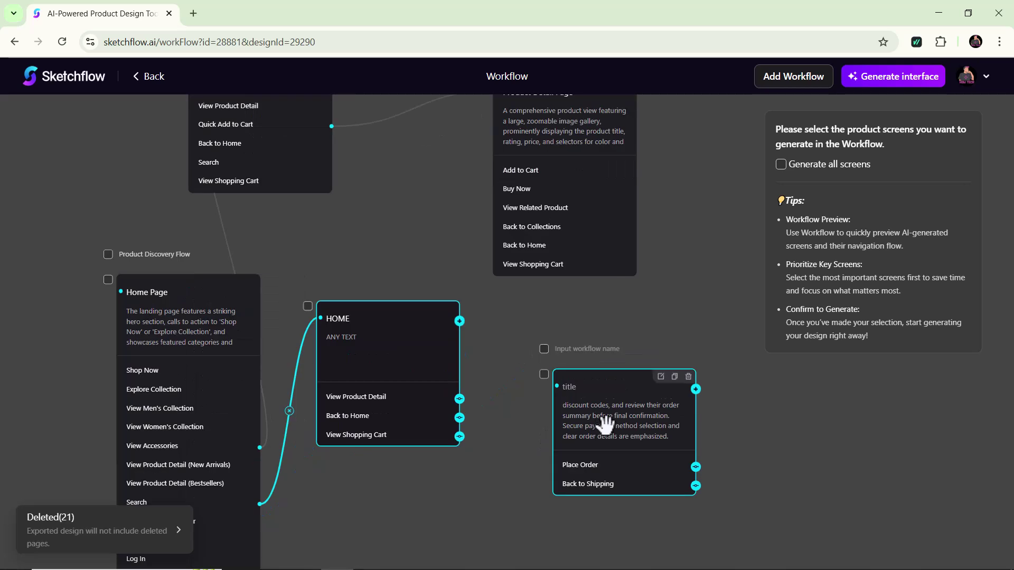
left_click_drag(605, 422, 389, 190)
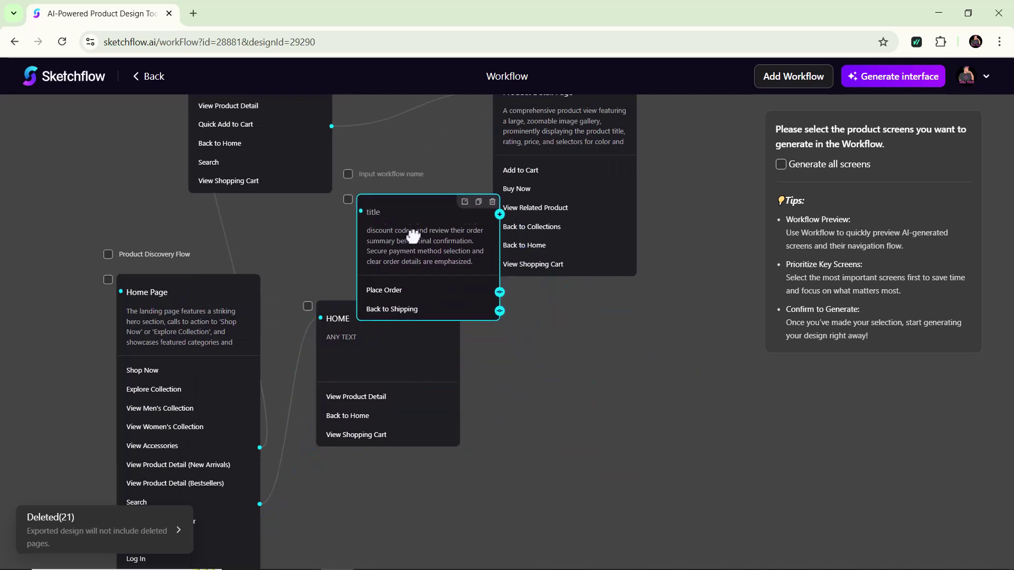
left_click_drag(377, 380, 674, 451)
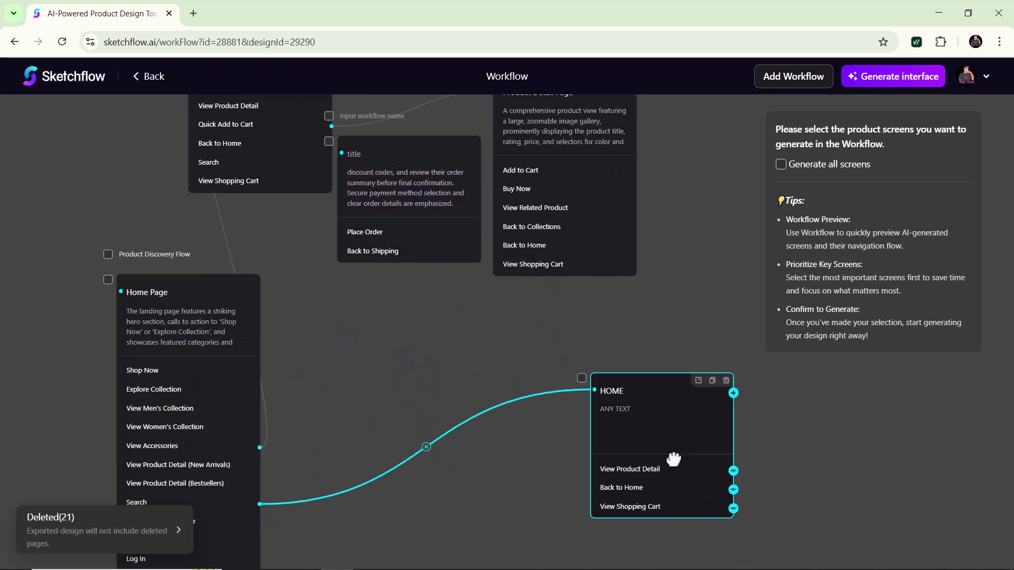
left_click(437, 448)
left_click_drag(400, 202, 396, 456)
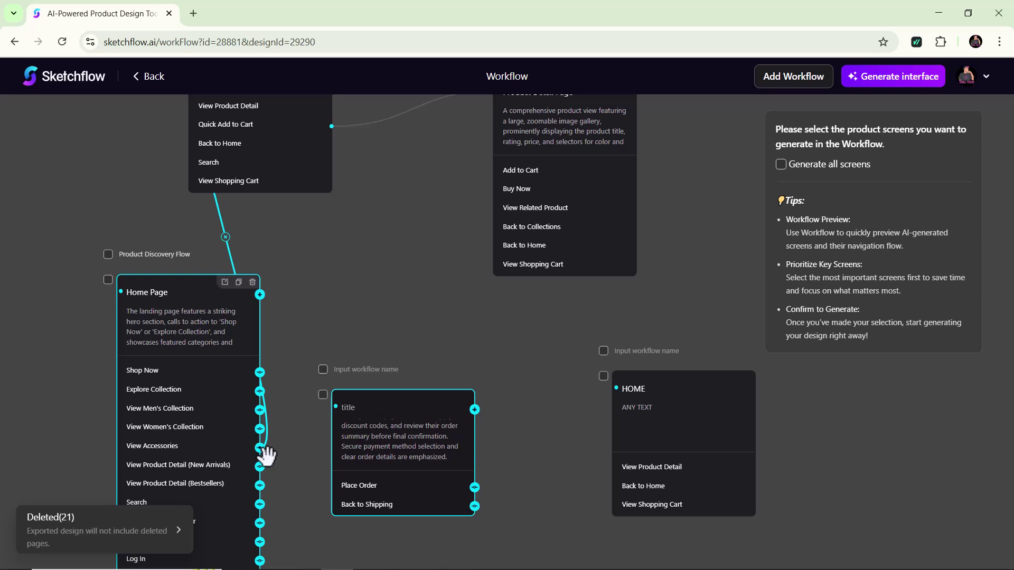
Link Explore Collection to checkout and Place Order to HOME, tidying the layout.
mouse_move(260, 428)
left_mouse_down()
mouse_move(262, 393)
mouse_move(336, 406)
left_mouse_up()
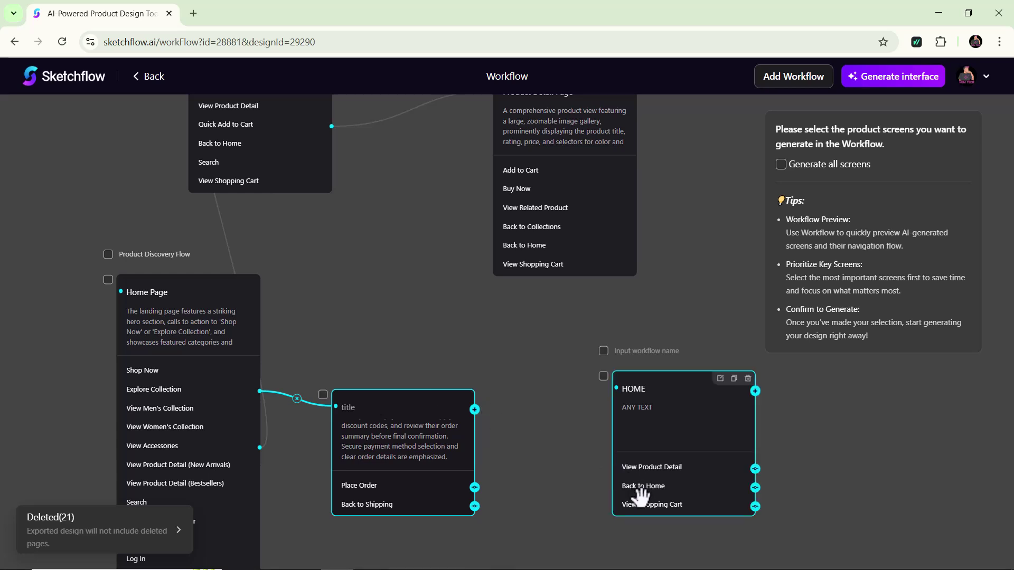
left_click_drag(474, 486, 626, 392)
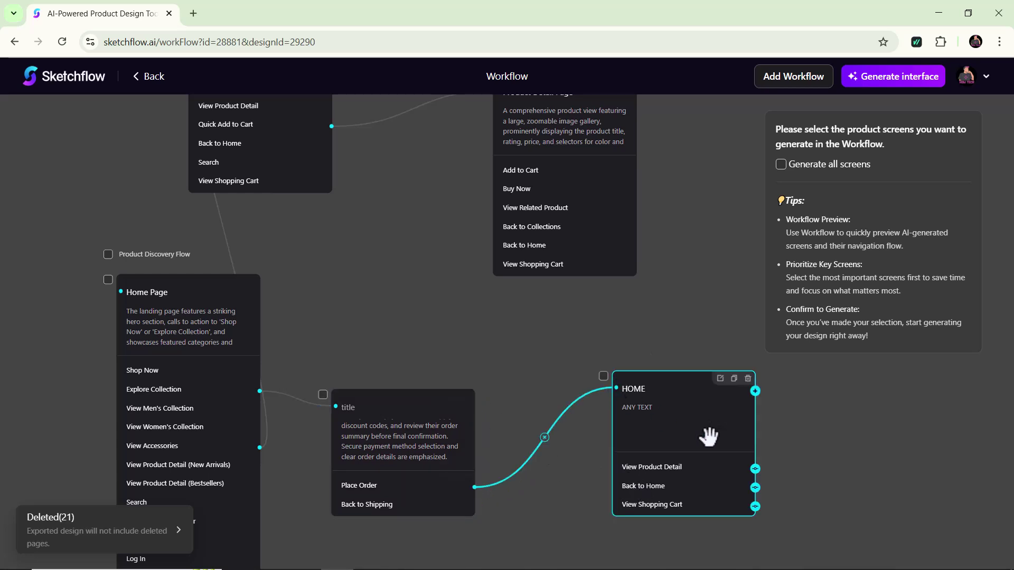
left_click_drag(426, 471, 434, 349)
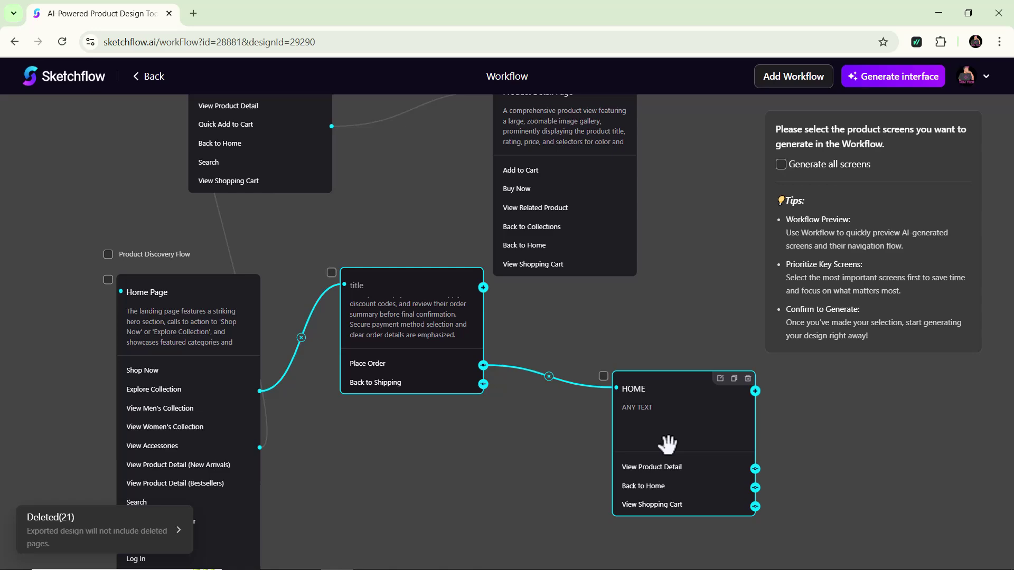
left_click_drag(633, 403, 584, 414)
left_click_drag(453, 344, 460, 264)
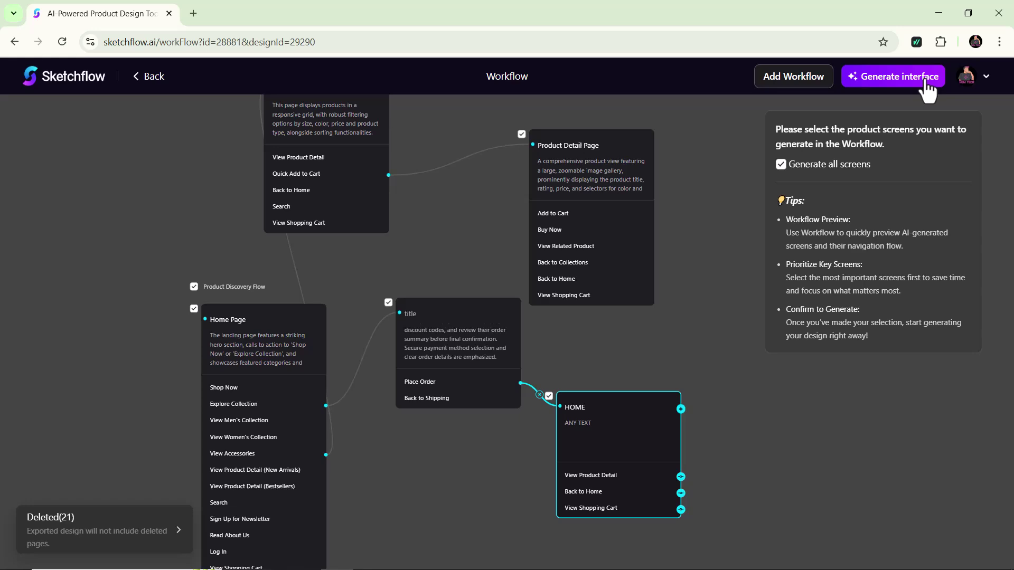
Generate the interface in Minimalism style after previewing Flat Design and Modern Business.
left_click(925, 77)
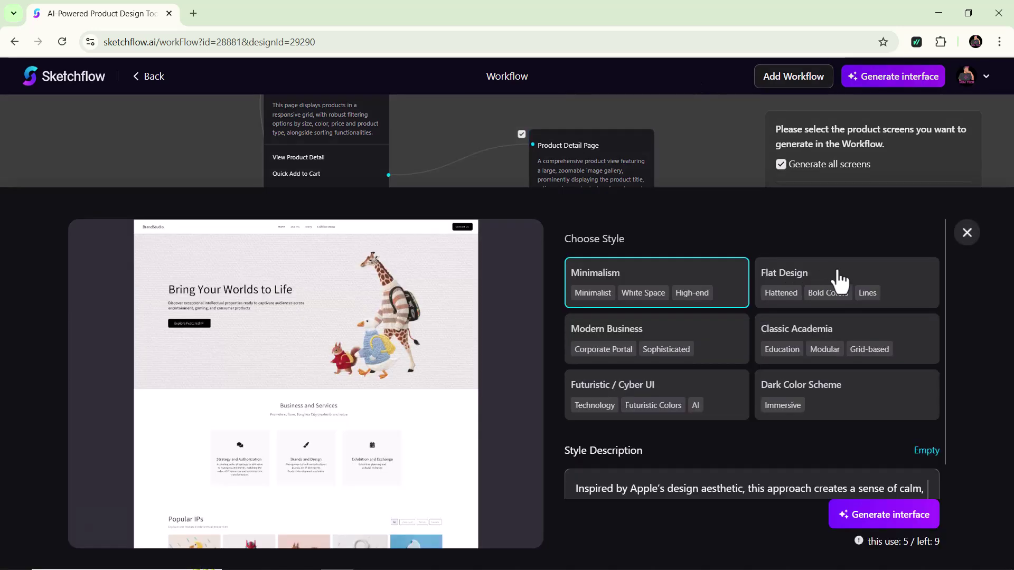
left_click(860, 277)
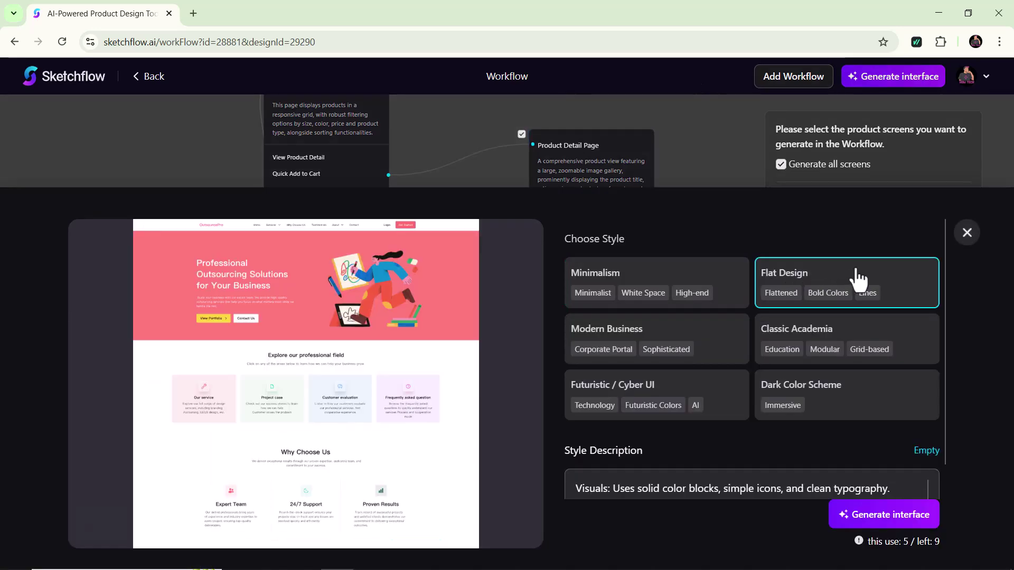
left_click(739, 340)
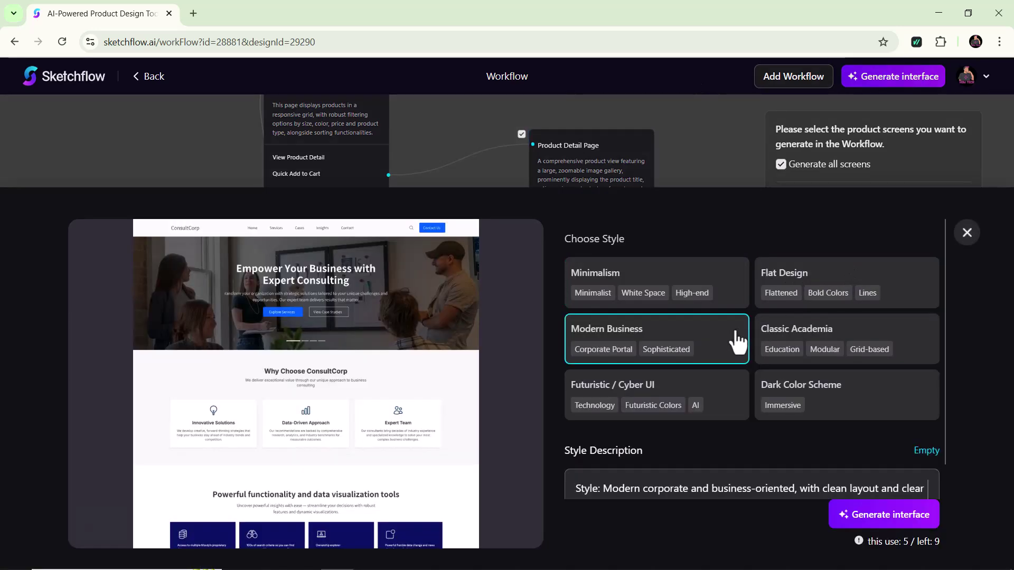
left_click(903, 345)
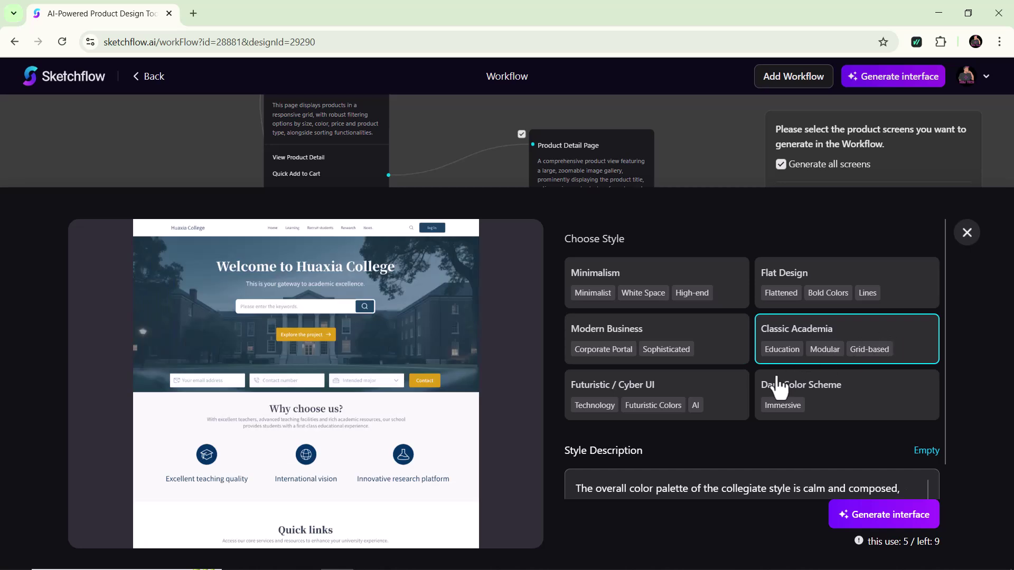
left_click(898, 523)
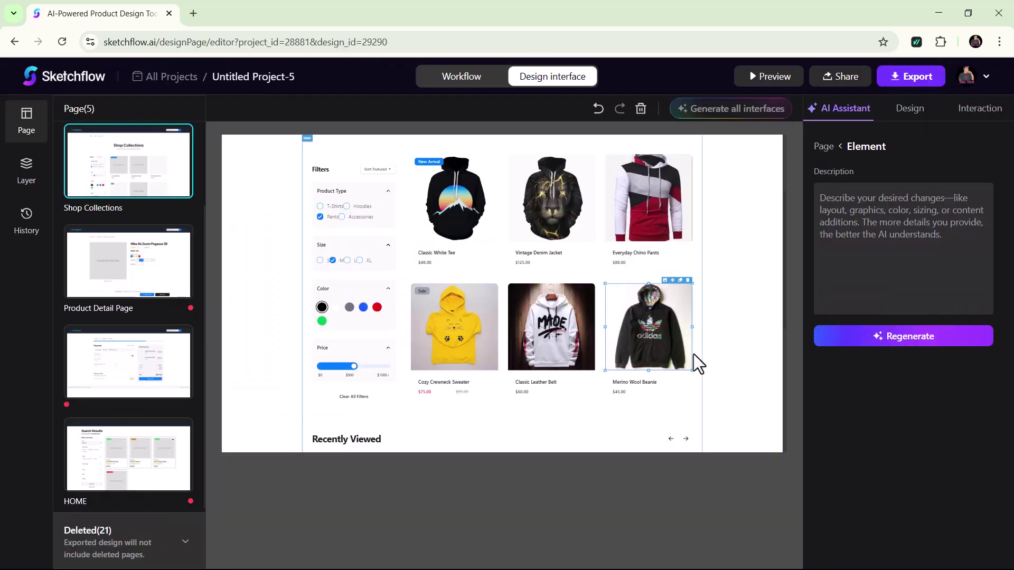
On the Product Detail Page, title it NEW HOODIE and make Place Order red.
left_click(128, 263)
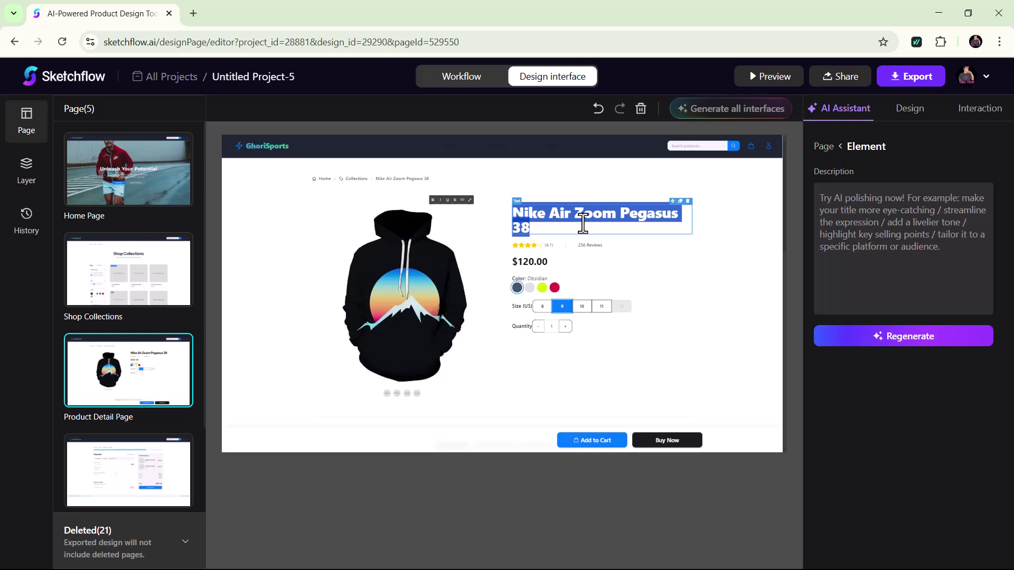
type("NEW HOO")
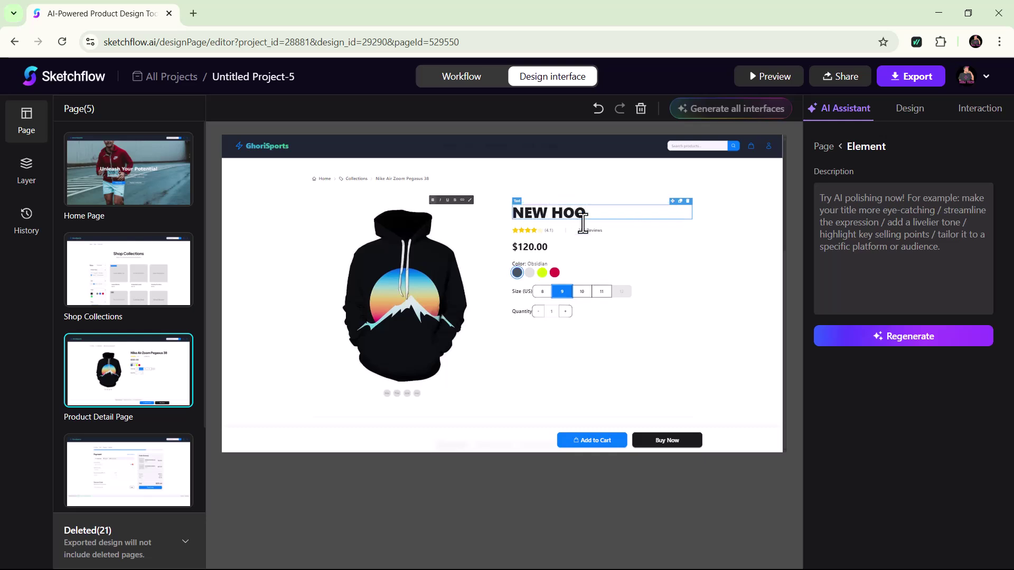
type("ake this button red")
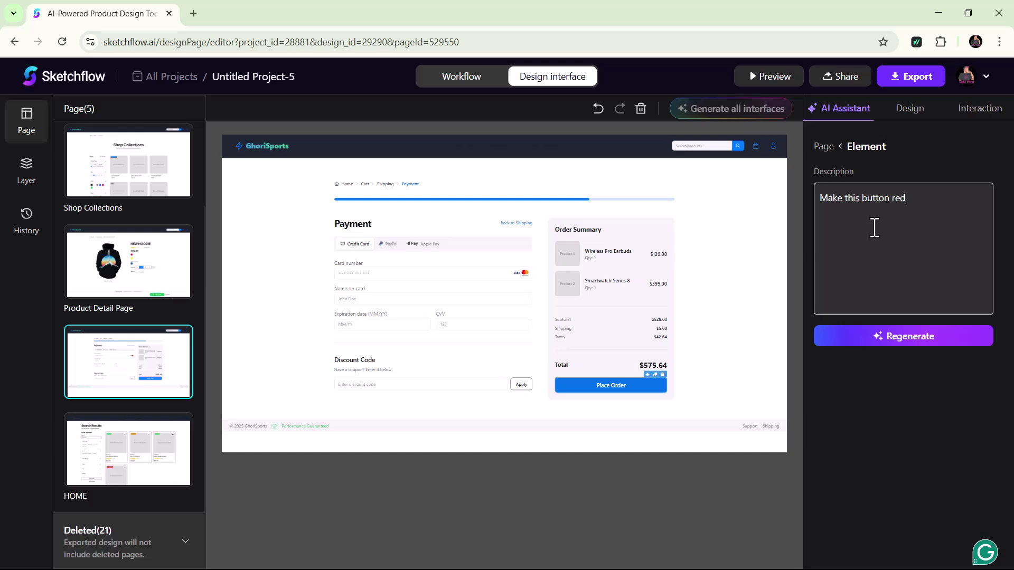
left_click(912, 341)
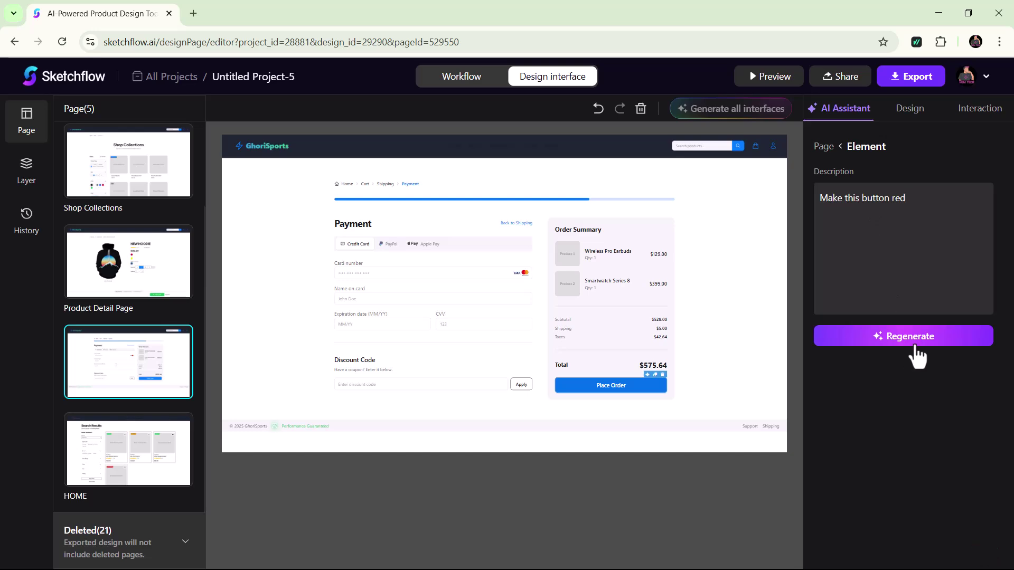
left_click(917, 349)
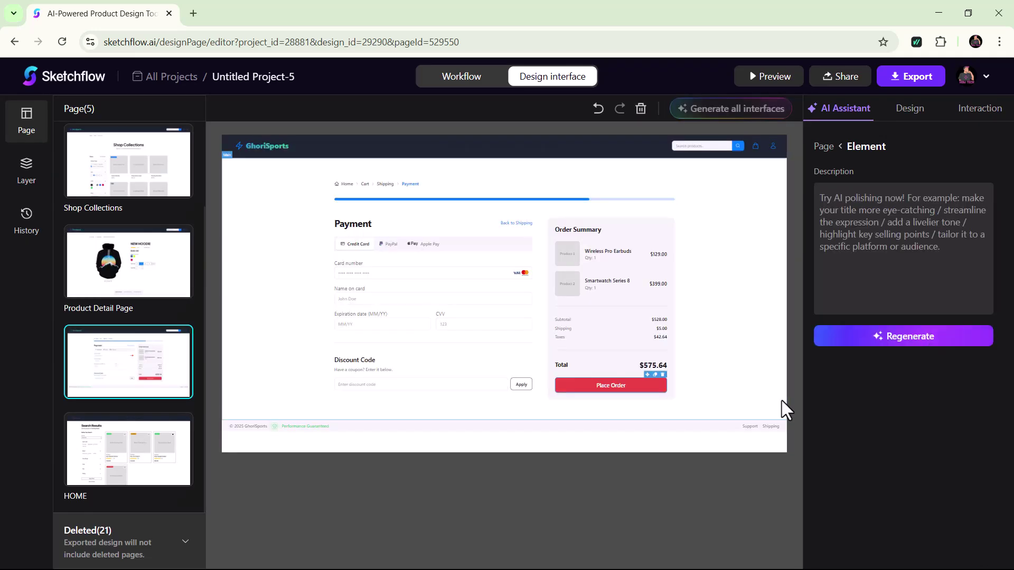
Generate new product pictures for the Shop Collections page.
left_click(129, 165)
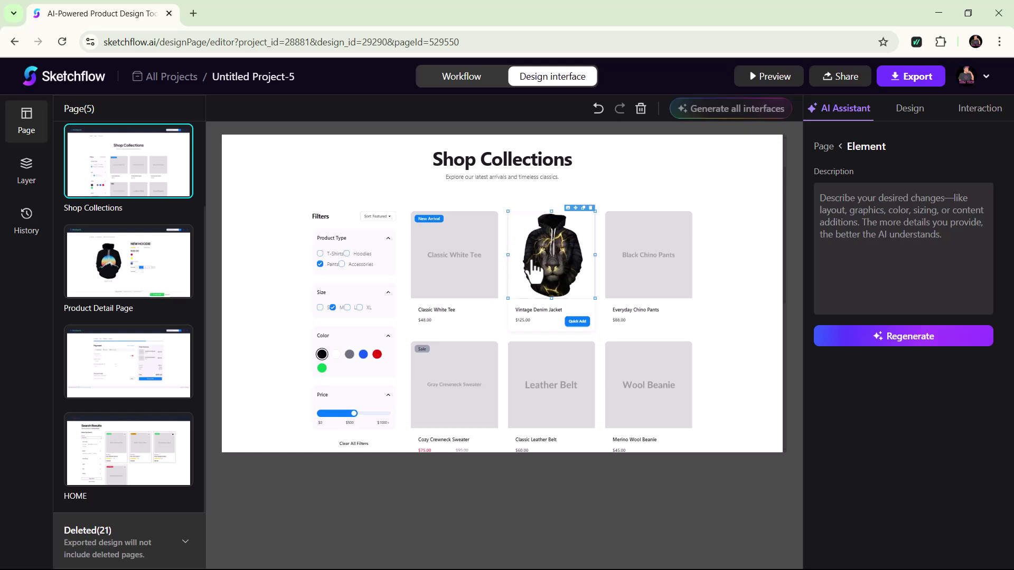
left_click(551, 255)
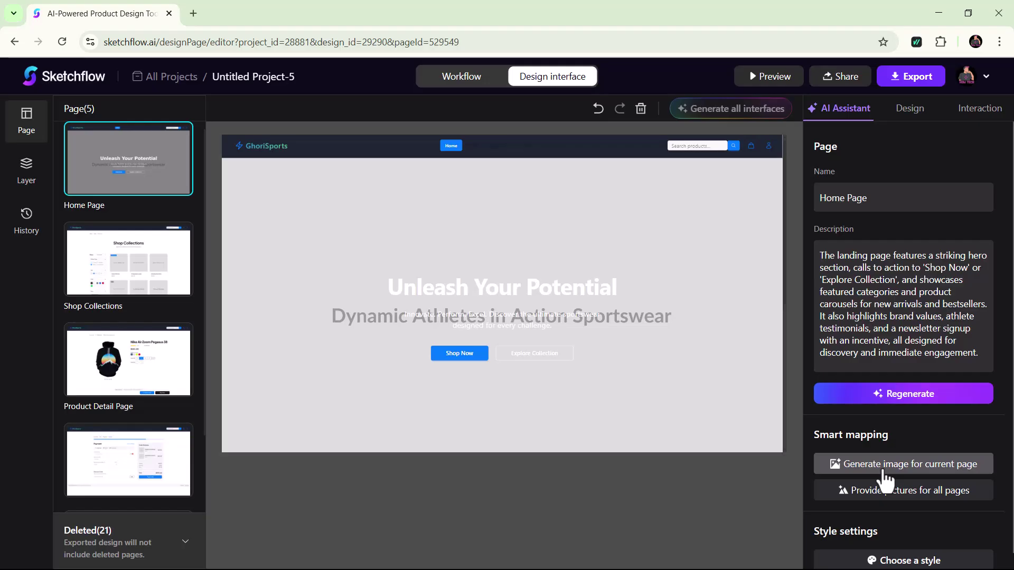
left_click(887, 467)
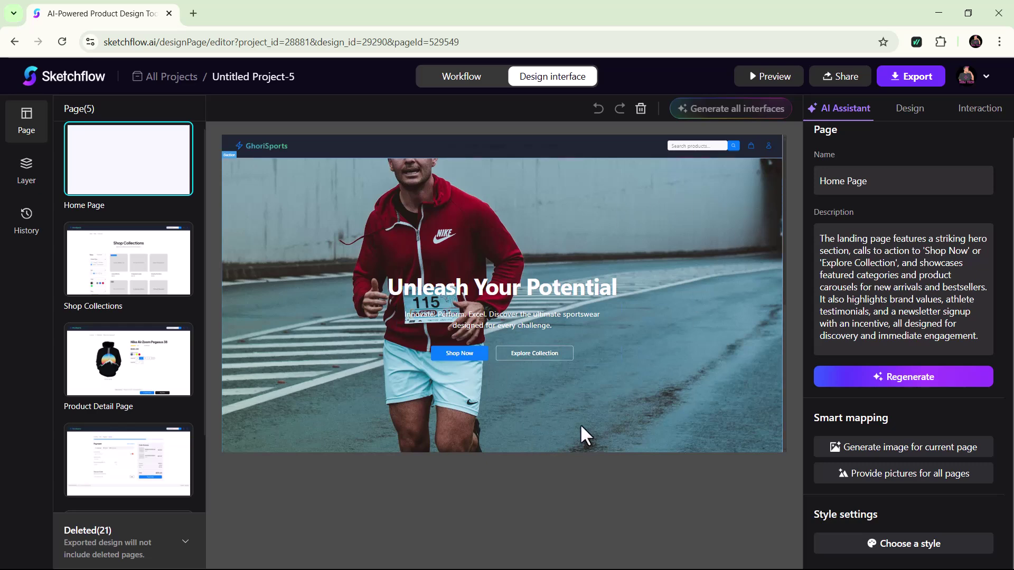
Preview the site, adjust the Shop Collections price filter, and bring up Share options.
left_click(769, 77)
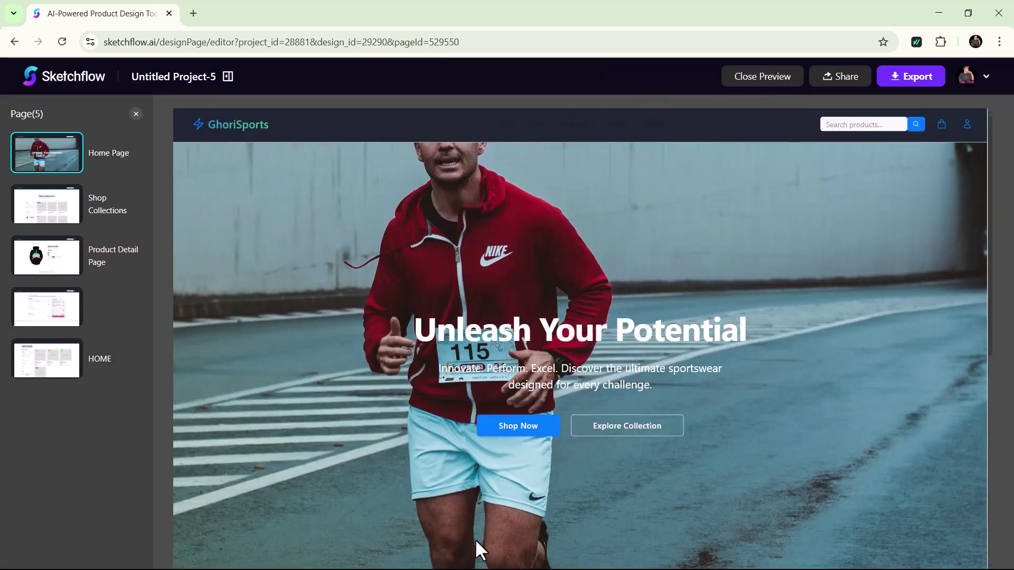
scroll(490, 348, "down", 4)
scroll(490, 347, "down", 3)
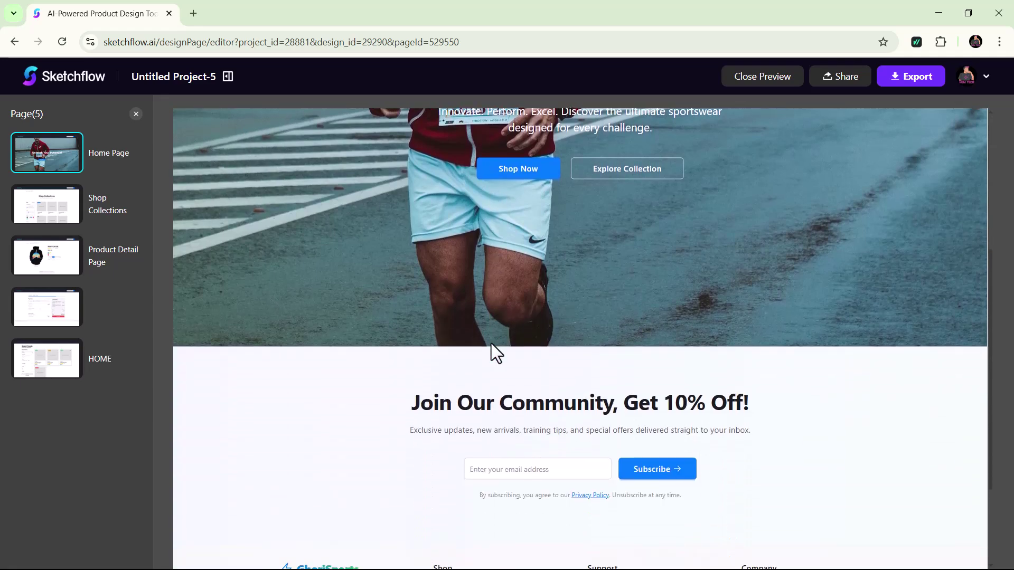
scroll(491, 343, "down", 3)
scroll(491, 344, "up", 5)
left_click(47, 205)
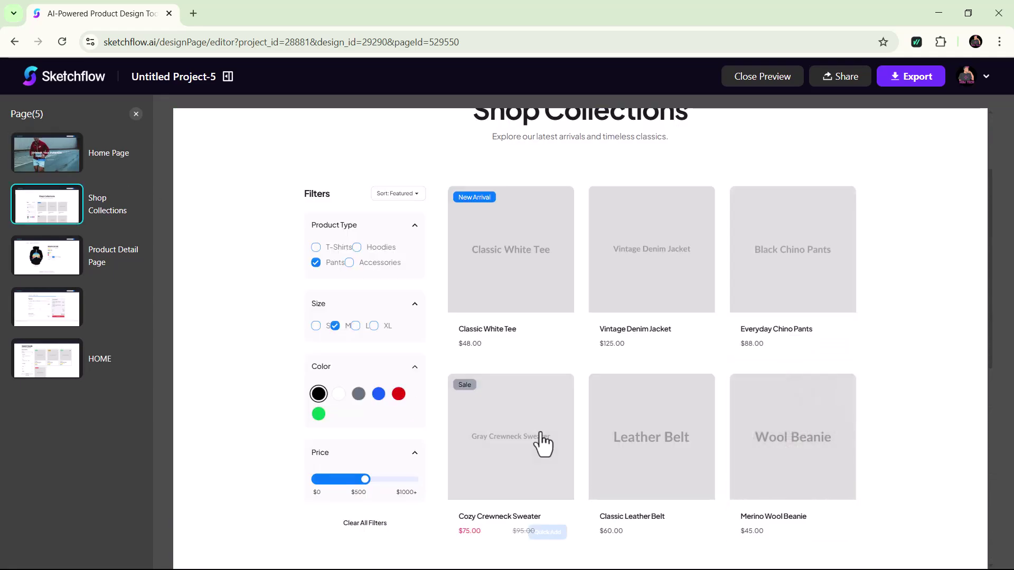
left_click_drag(365, 481, 354, 482)
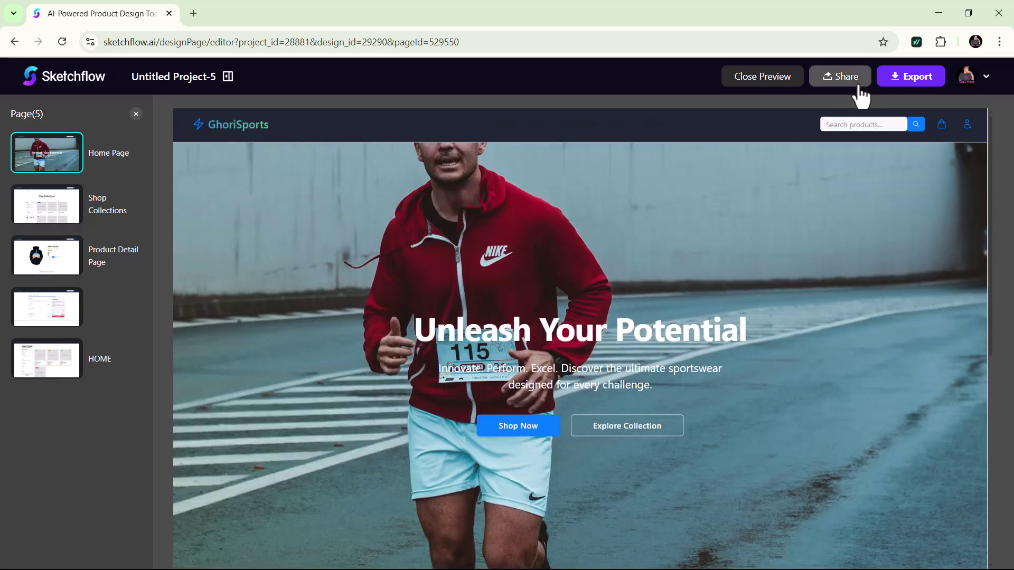
left_click(848, 77)
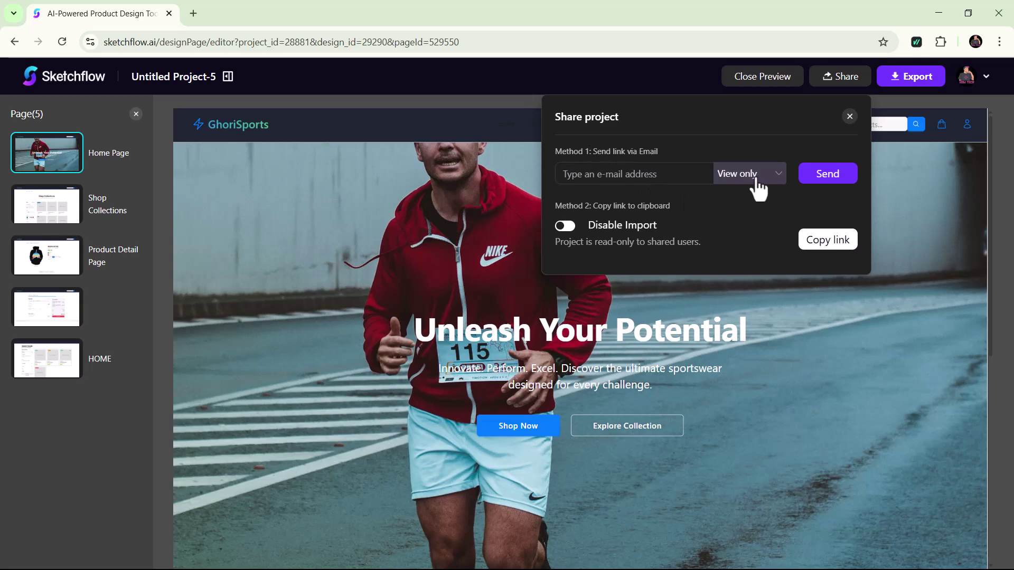
Copy the view-only share link and bring up export with Html Demo Package.
left_click(779, 176)
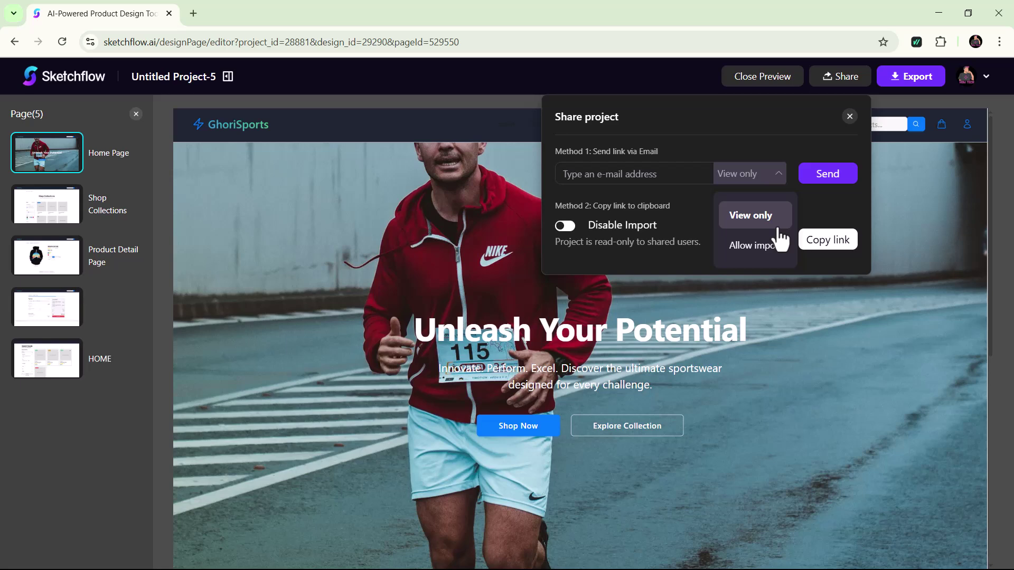
left_click(828, 239)
left_click(918, 76)
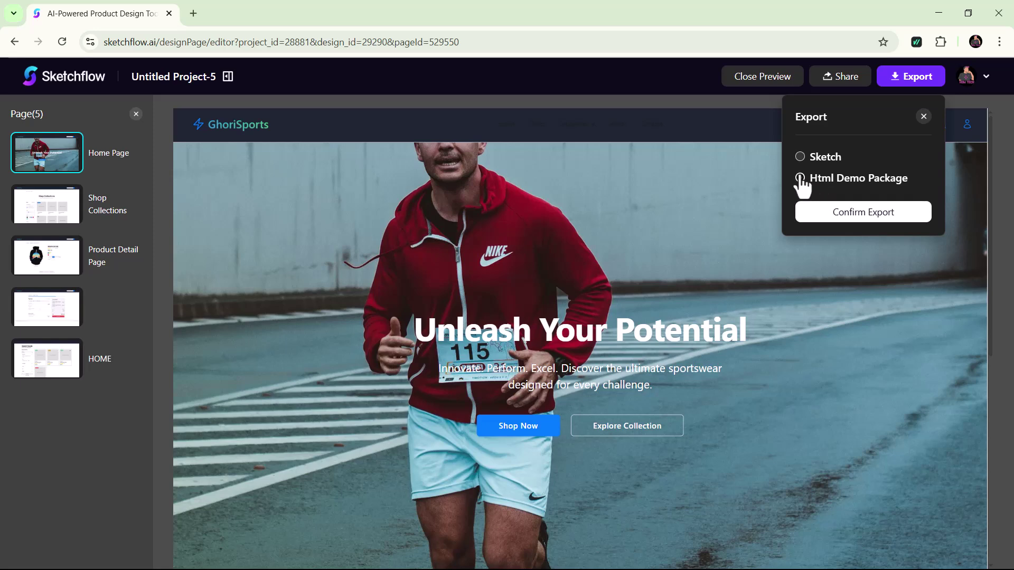
Download the HTML demo package zip and choose Create by image on the home page.
left_click(876, 217)
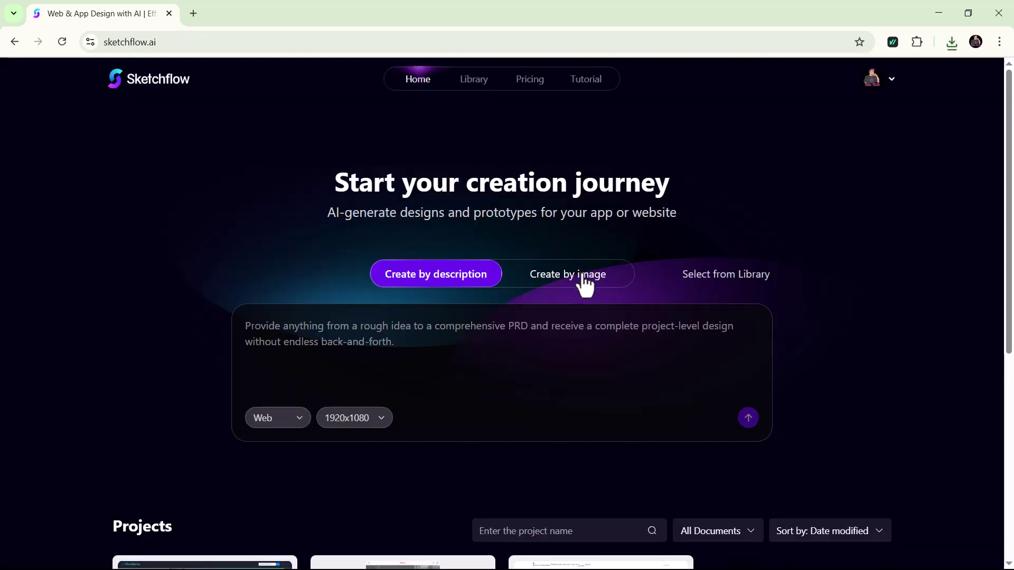
left_click(584, 284)
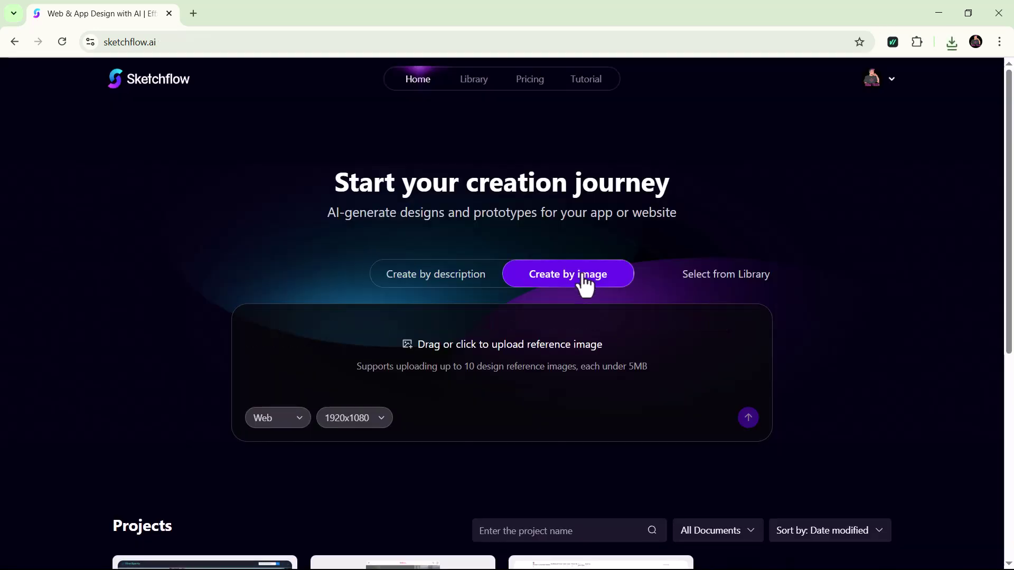
Create a girls' dresses design from reference images, generate its photos, and view Page 1.
left_click(470, 356)
left_click(885, 546)
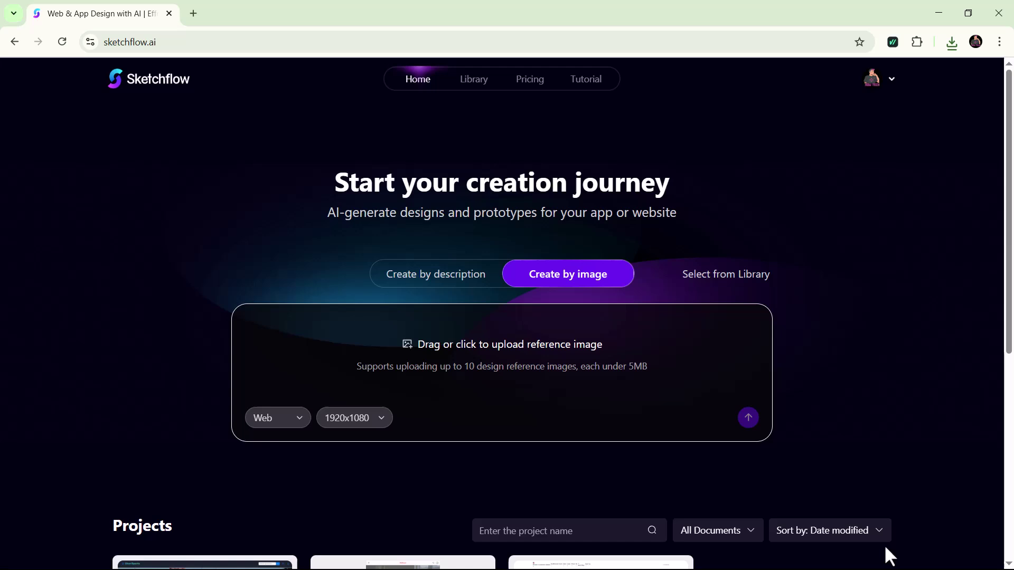
scroll(332, 538, "down", 2)
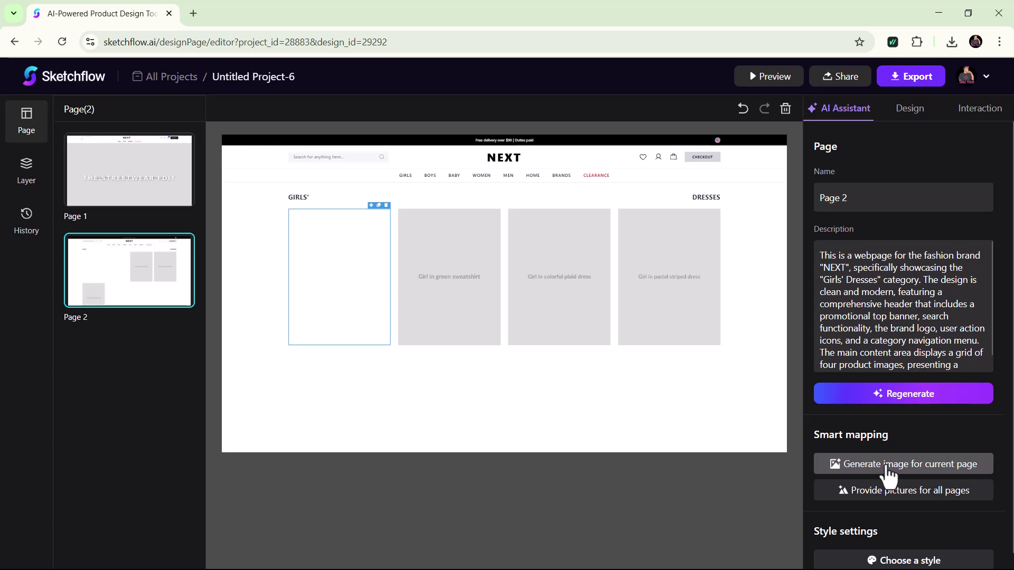
left_click(889, 467)
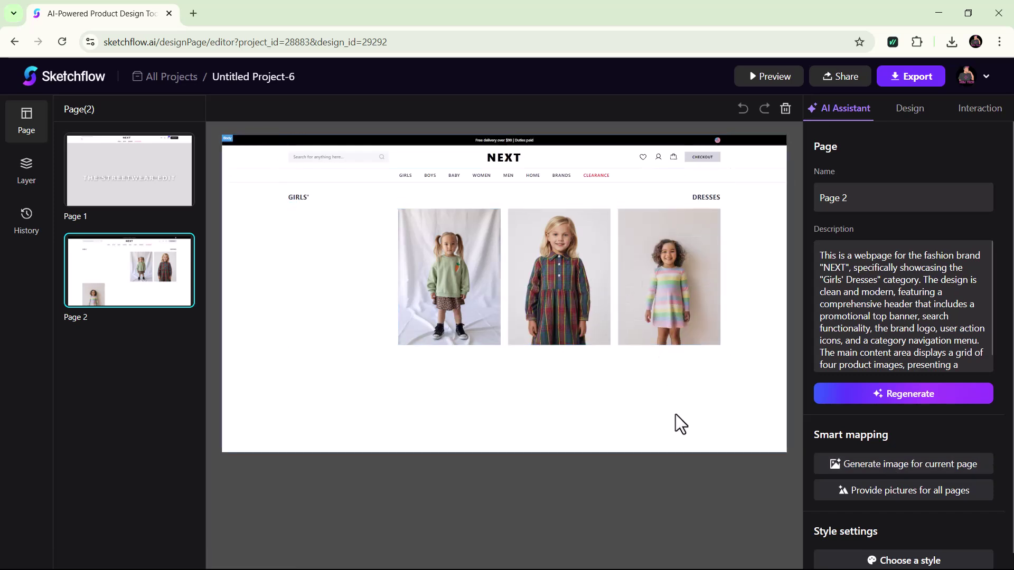
left_click(129, 170)
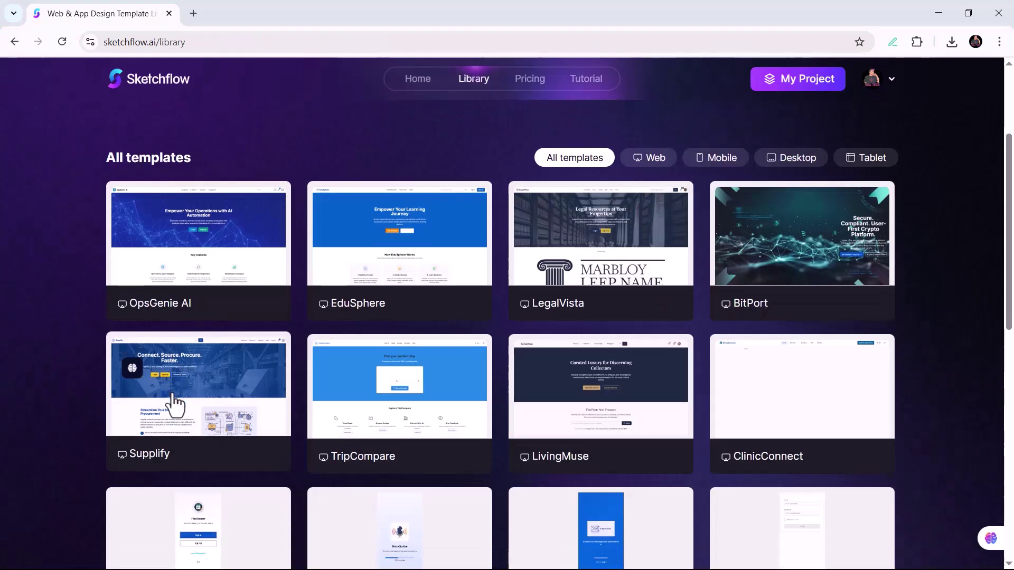
scroll(602, 342, "down", 3)
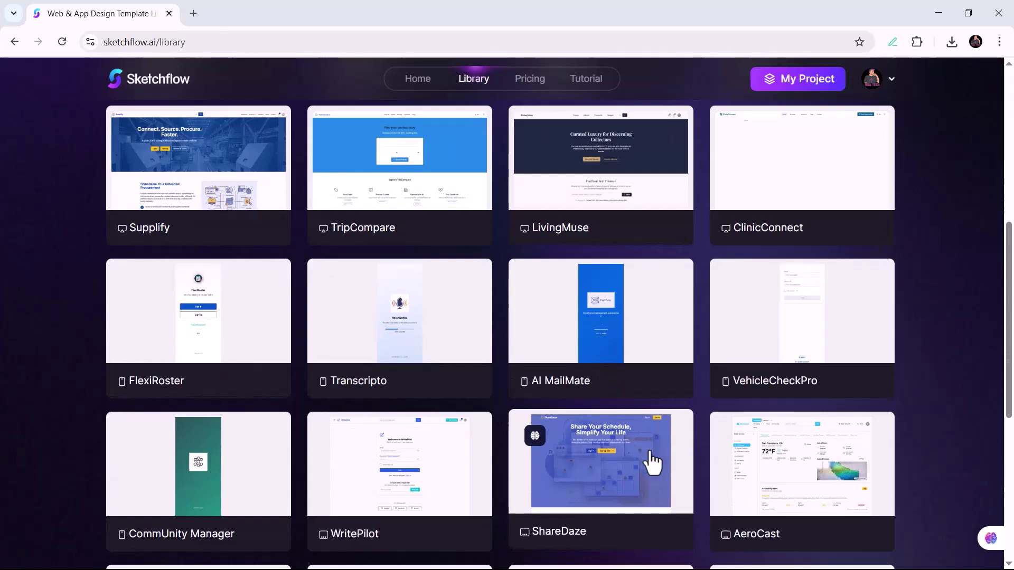
scroll(575, 462, "down", 1)
scroll(475, 412, "down", 3)
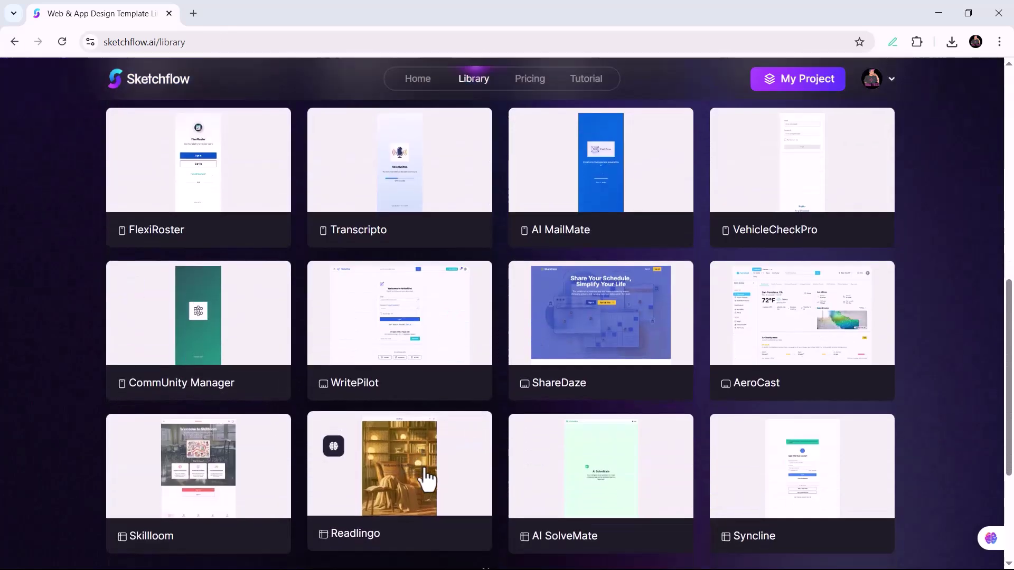
scroll(428, 460, "down", 3)
Copy the Skillloom learning-platform template into My Projects and open the copied project.
left_click(165, 347)
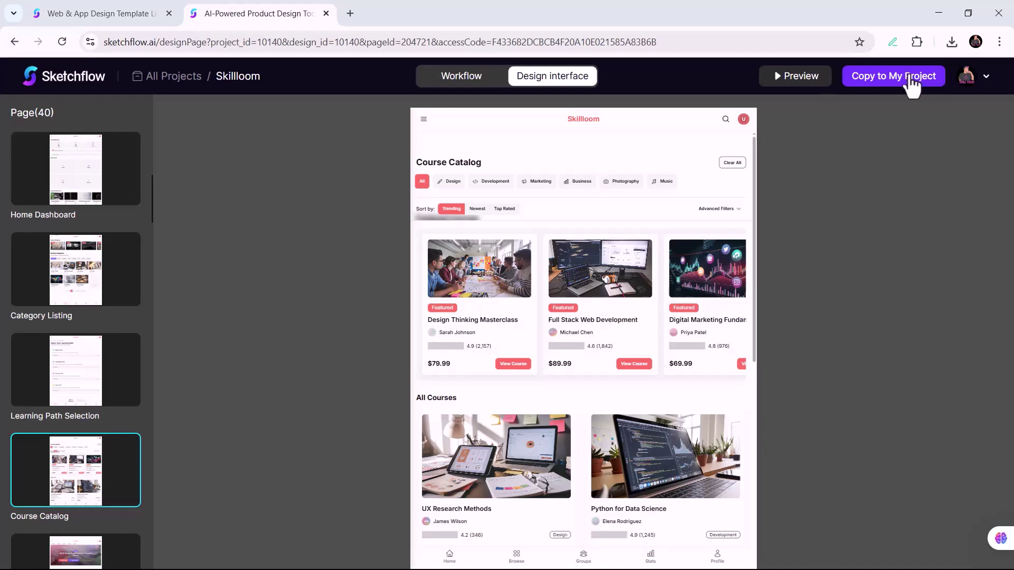
left_click(894, 76)
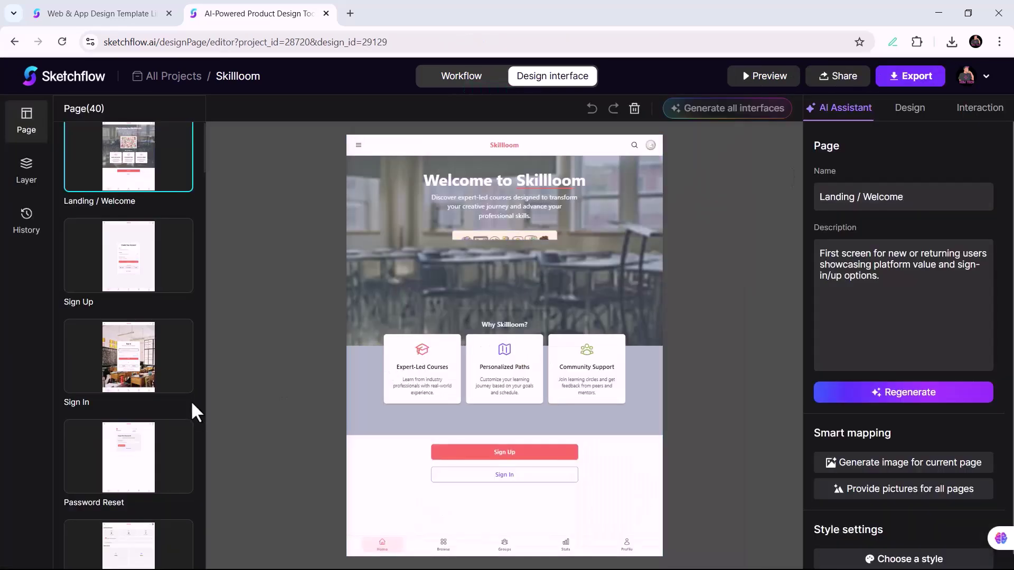
left_click(190, 396)
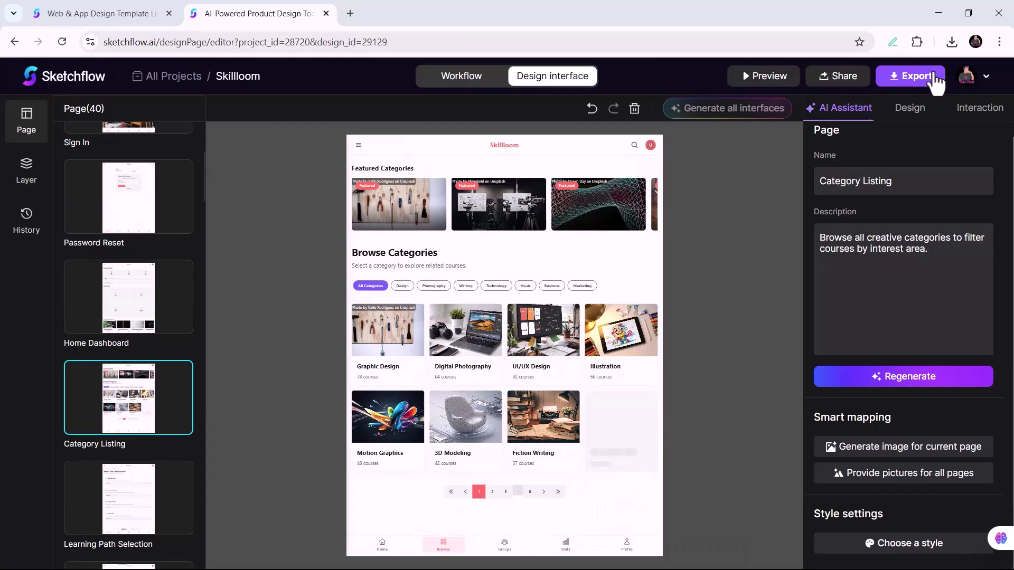
Return to the Sketchflow home page and show the account summary's Plus plan page usage.
left_click(72, 78)
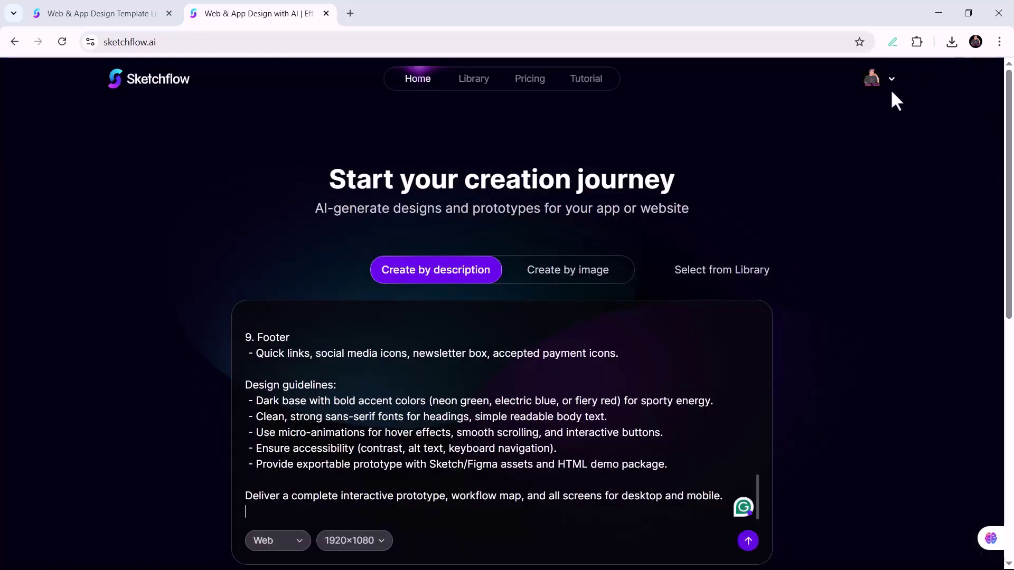
left_click(891, 79)
scroll(851, 192, "down", 5)
left_click(788, 336)
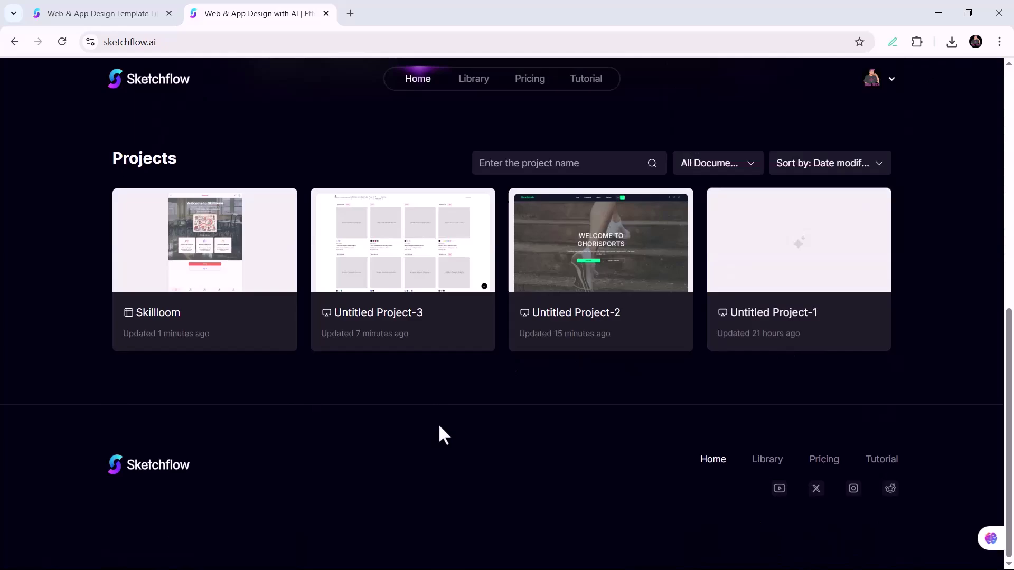
scroll(442, 435, "up", 5)
left_click(891, 79)
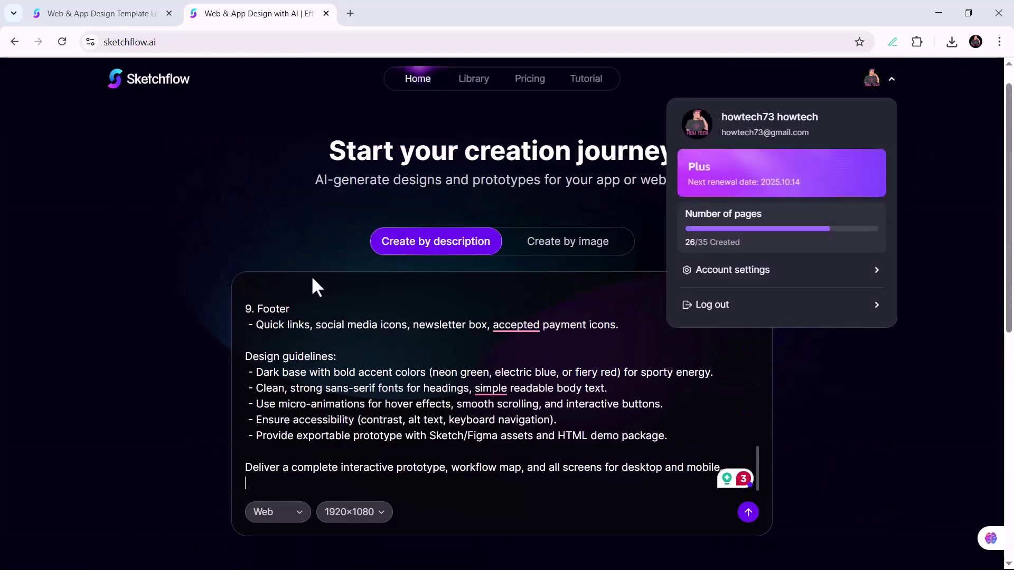